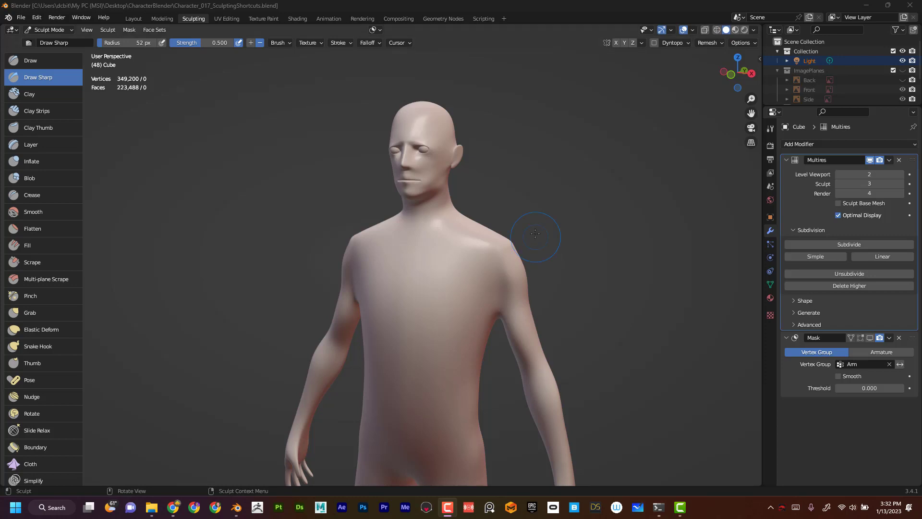
Step: Split the 3D viewport into two side-by-side views and hide the toolbar in the new one
mouse_move(543, 226)
middle_down()
mouse_move(578, 228)
mouse_move(575, 221)
middle_up()
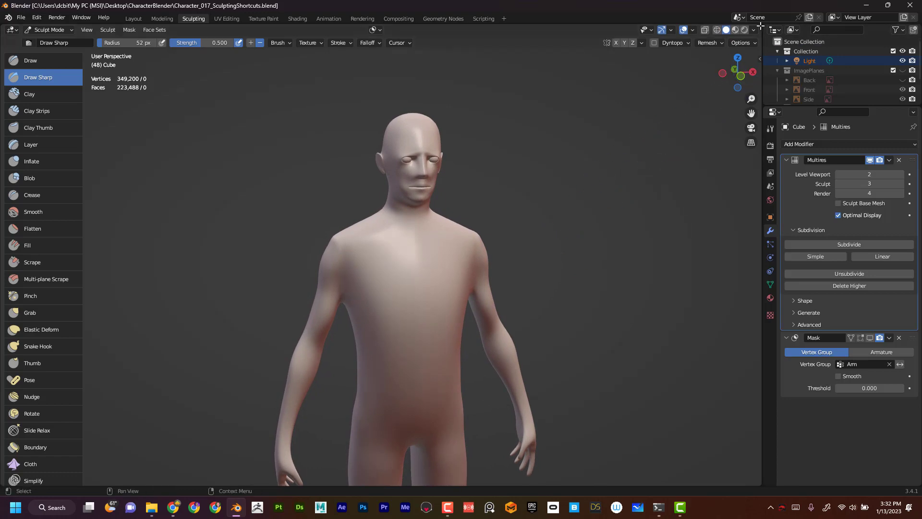
drag(755, 28, 453, 231)
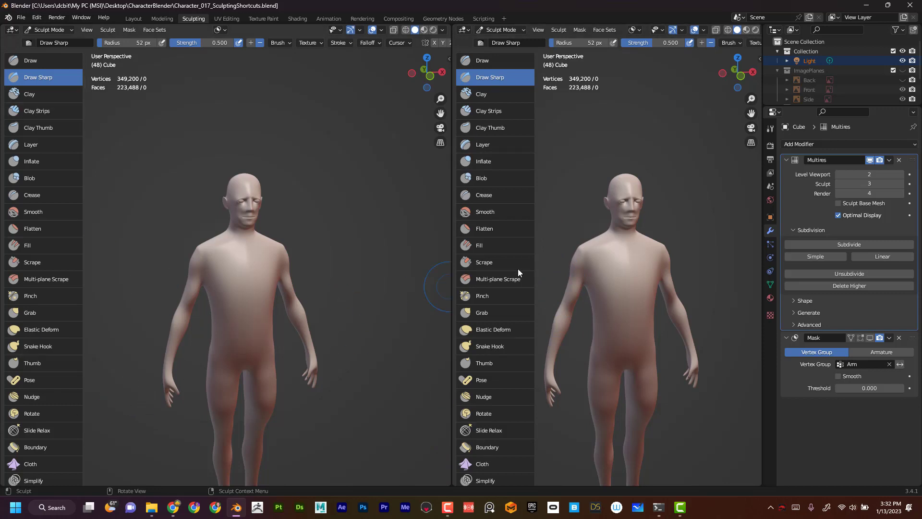
drag(535, 262, 450, 269)
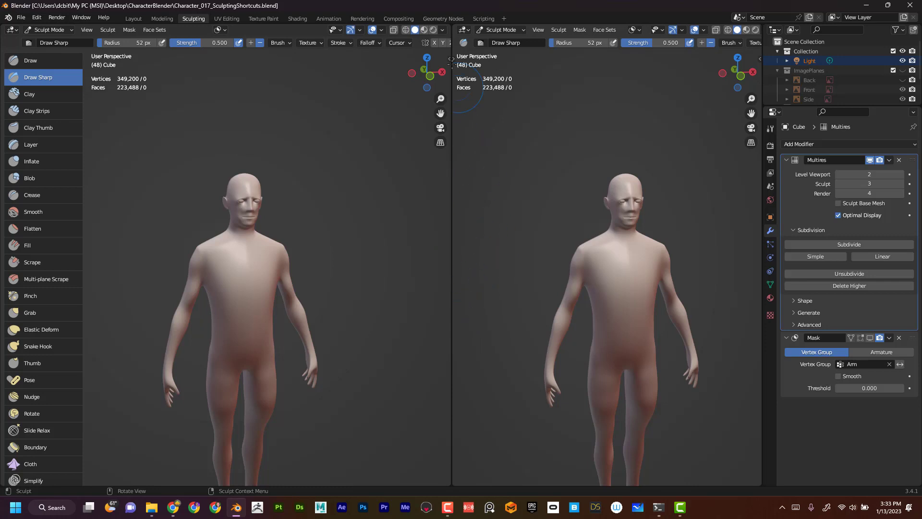
Step: Toggle the second viewport's toolbar and sidebar on and back off
drag(454, 58, 509, 77)
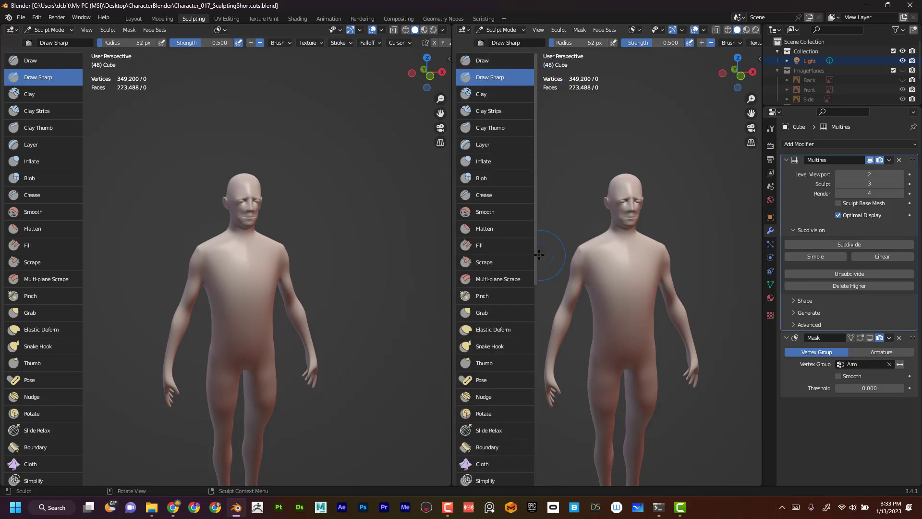
drag(536, 259, 445, 257)
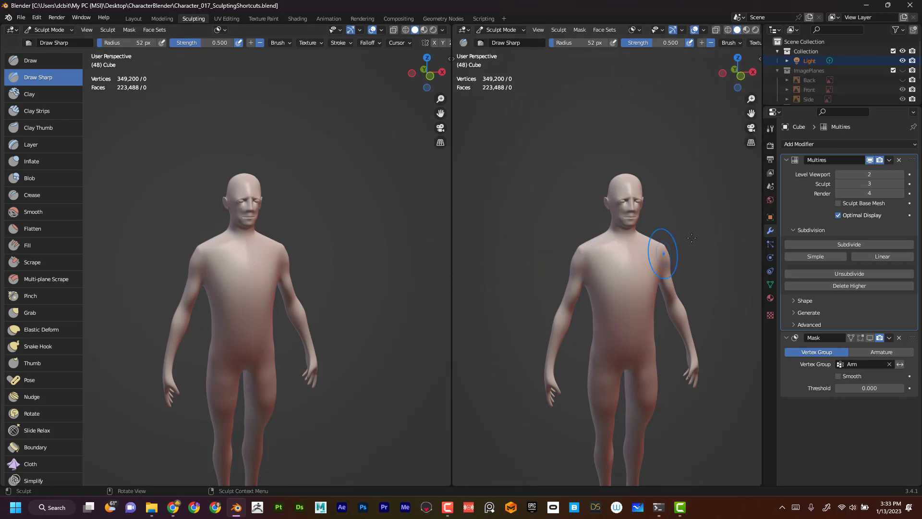
click(760, 59)
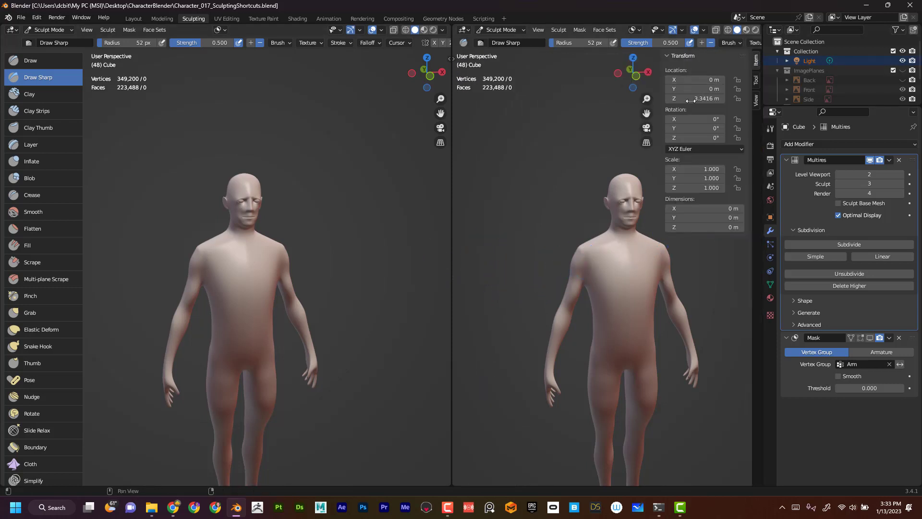
key(n)
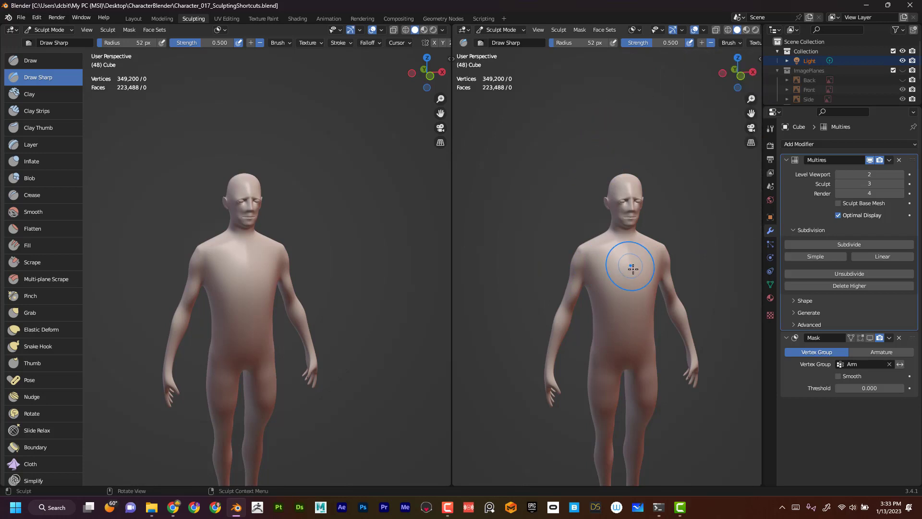
key(n)
key(n)
Step: Show the ImagePlanes collection and frame the full figure in the second viewport's front orthographic view
click(903, 71)
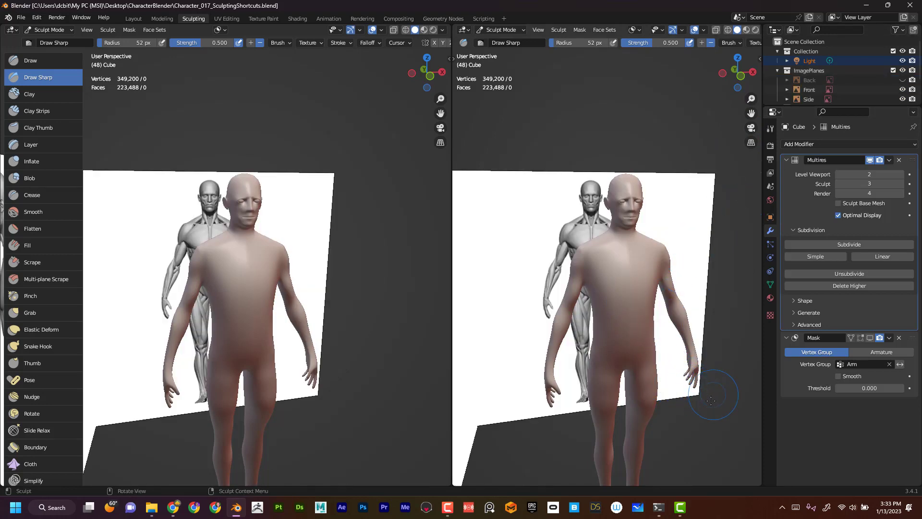
click(738, 75)
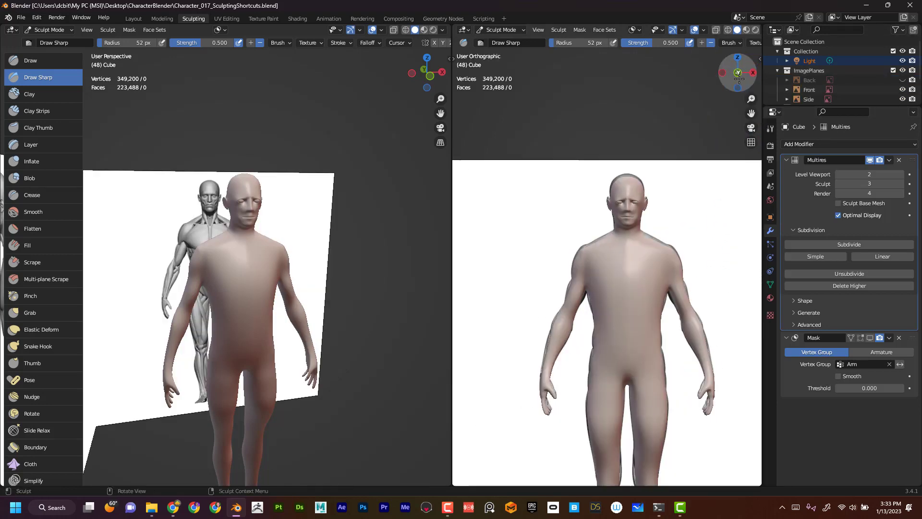
shift+middle_drag(699, 214, 696, 104)
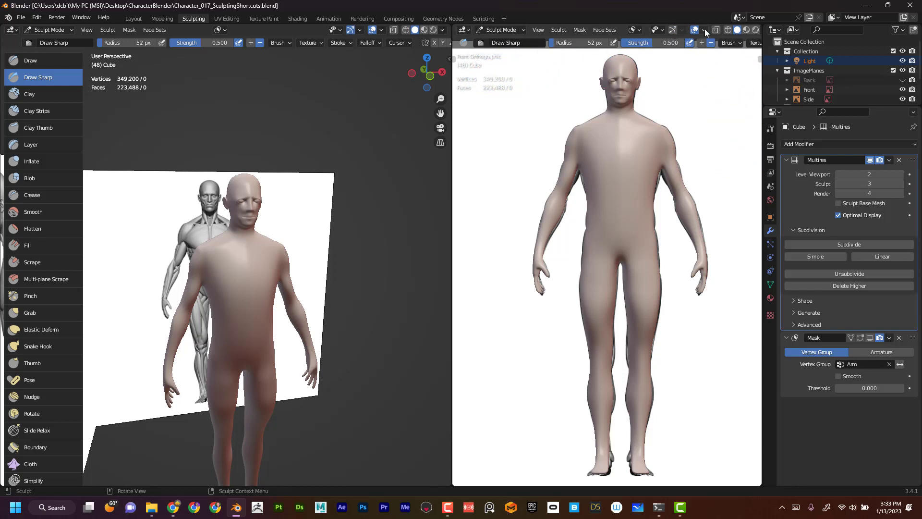
Step: Turn off the text info and statistics overlays in the reference viewport and enable X-ray there
click(704, 30)
click(645, 98)
click(645, 108)
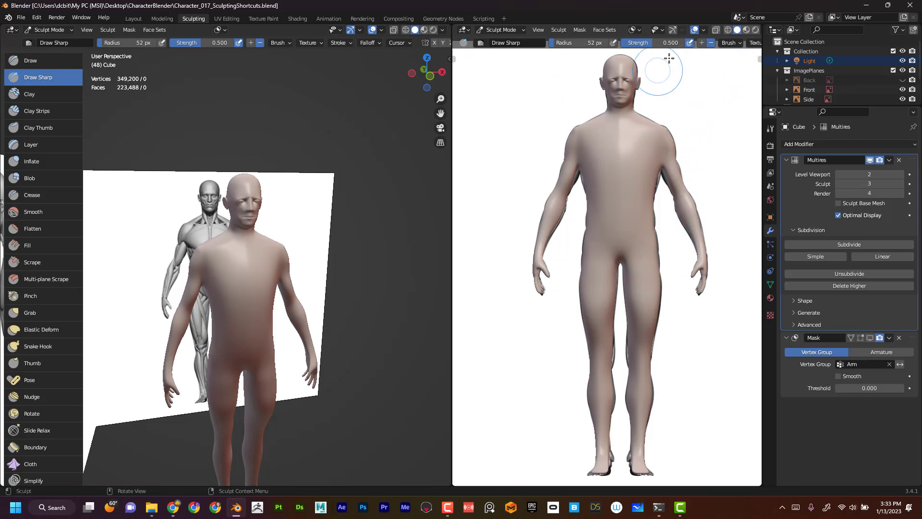
click(716, 30)
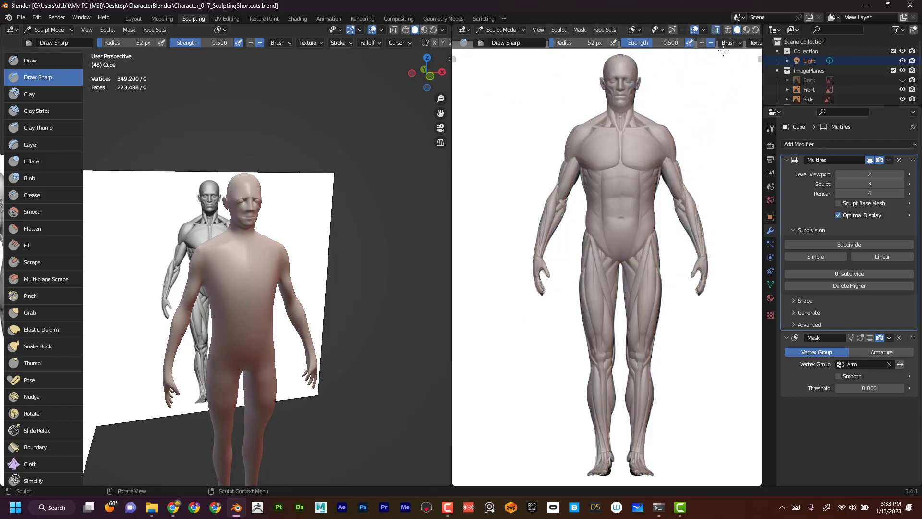
Step: Apply the light red MatCap to the reference viewport and widen the main sculpting viewport beside it
drag(453, 155, 390, 154)
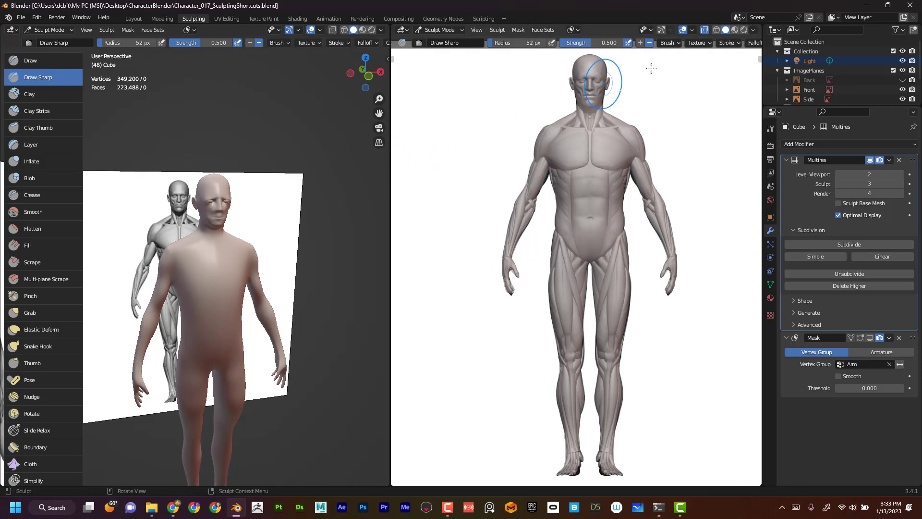
click(753, 29)
click(747, 112)
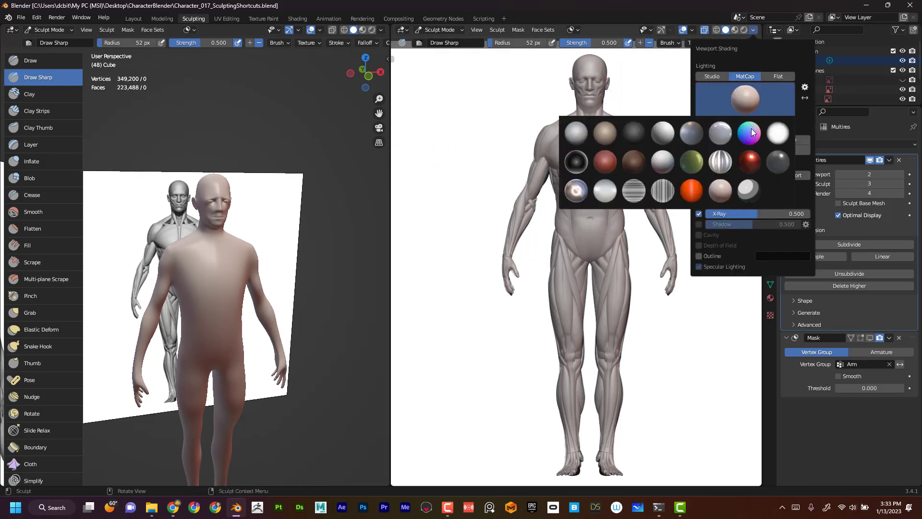
click(614, 164)
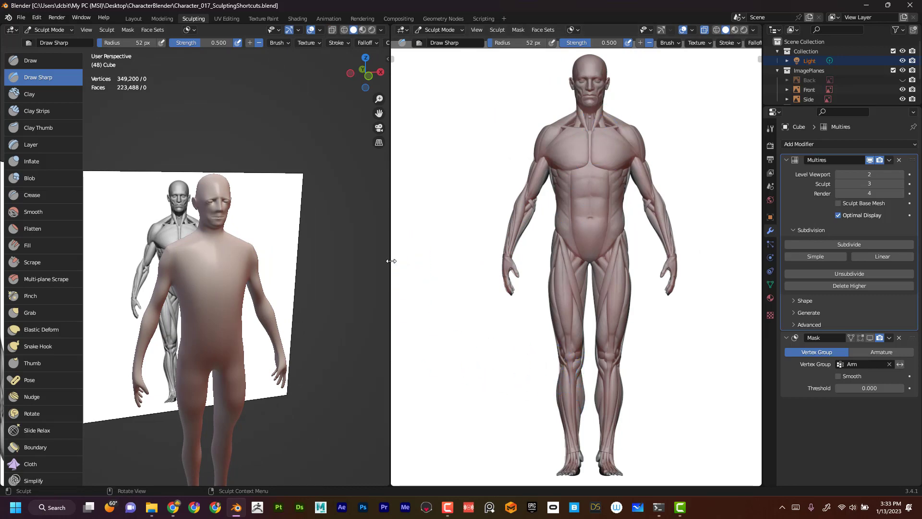
drag(391, 260, 463, 259)
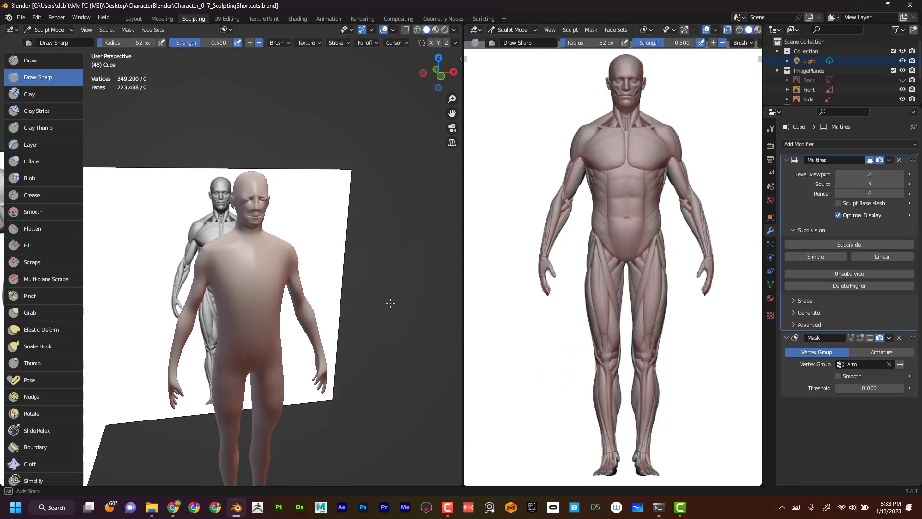
Step: Hide objects of type Empty in the main sculpting viewport so only the character mesh is shown
mouse_move(390, 303)
middle_down()
mouse_move(346, 429)
mouse_move(351, 416)
mouse_move(317, 365)
mouse_move(365, 212)
middle_up()
scroll(347, 429, down, 3)
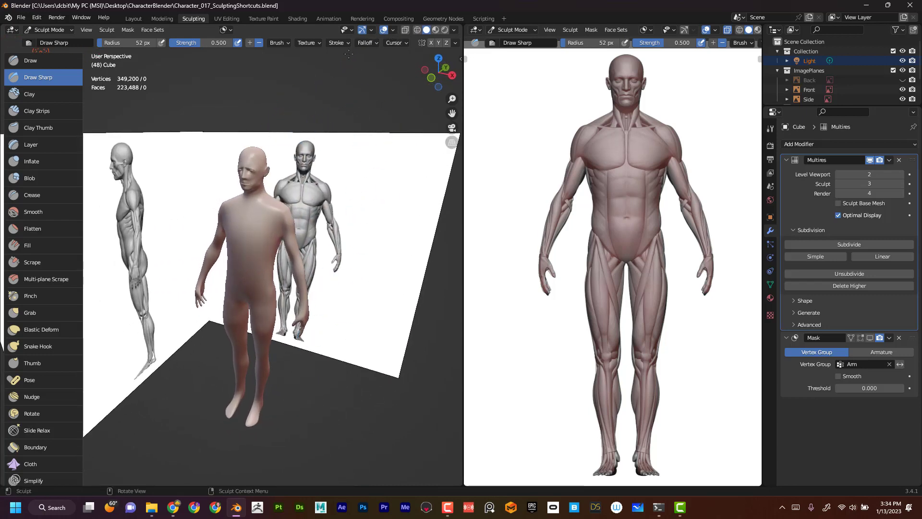
click(345, 30)
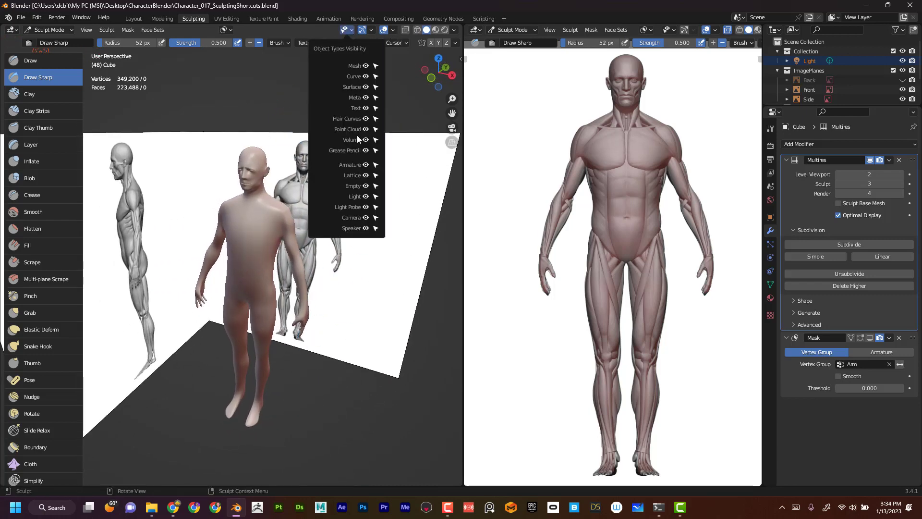
click(367, 187)
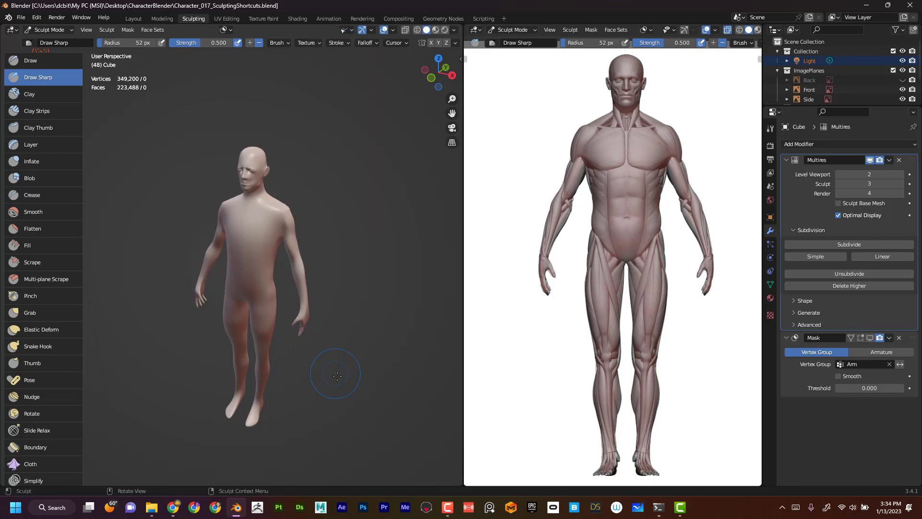
middle_drag(342, 262, 519, 254)
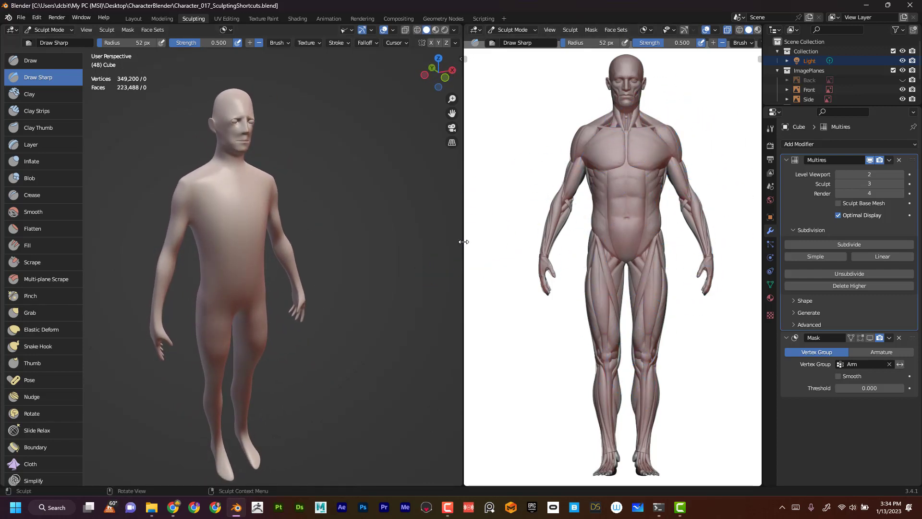
Step: Split the reference viewport in two, set the new one to the side view, and adjust the widths to fit both figures
drag(463, 242, 423, 241)
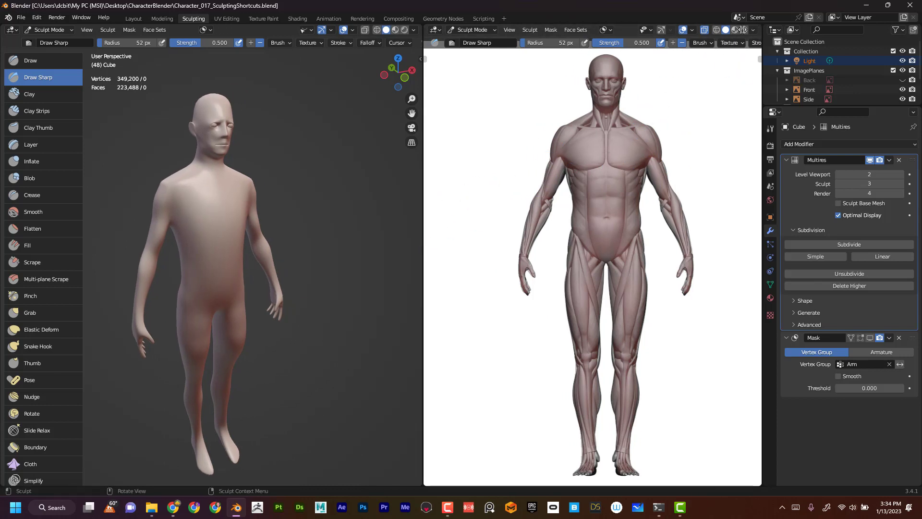
drag(744, 30, 631, 39)
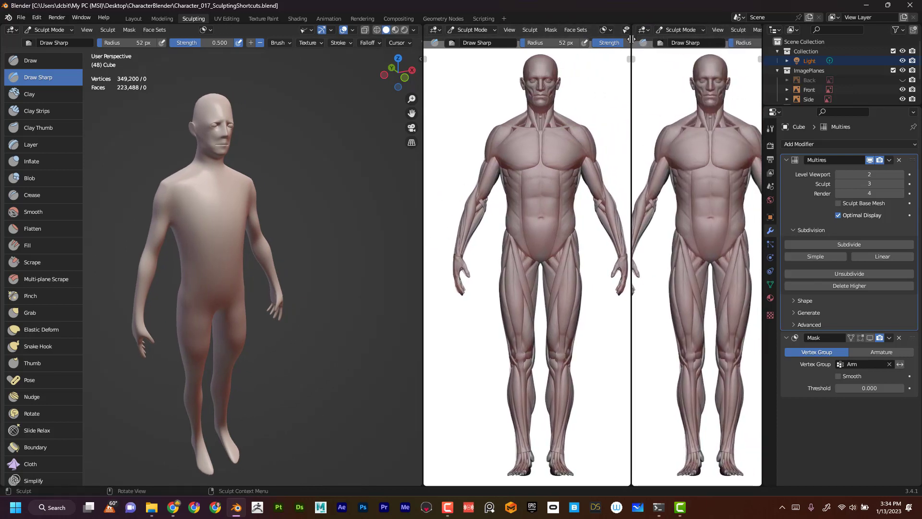
key(KP_3)
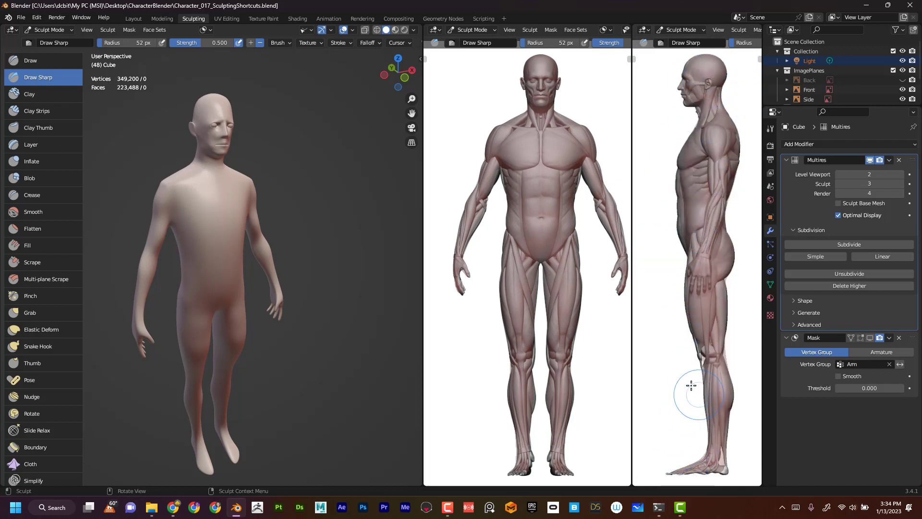
drag(631, 321, 658, 319)
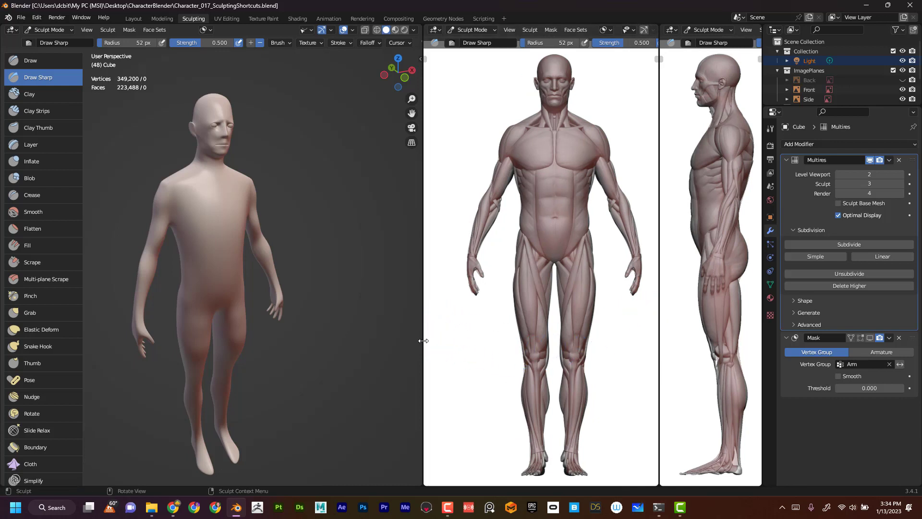
drag(422, 335, 451, 334)
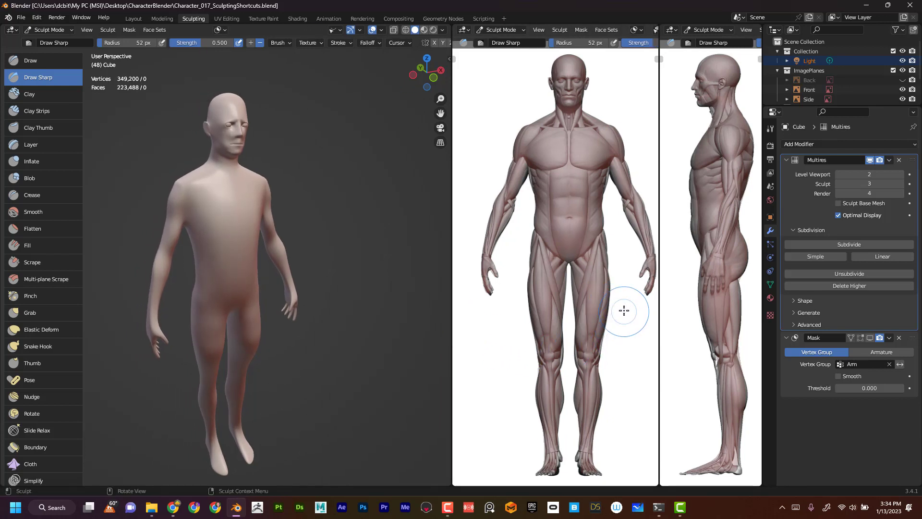
shift+middle_drag(636, 327, 629, 327)
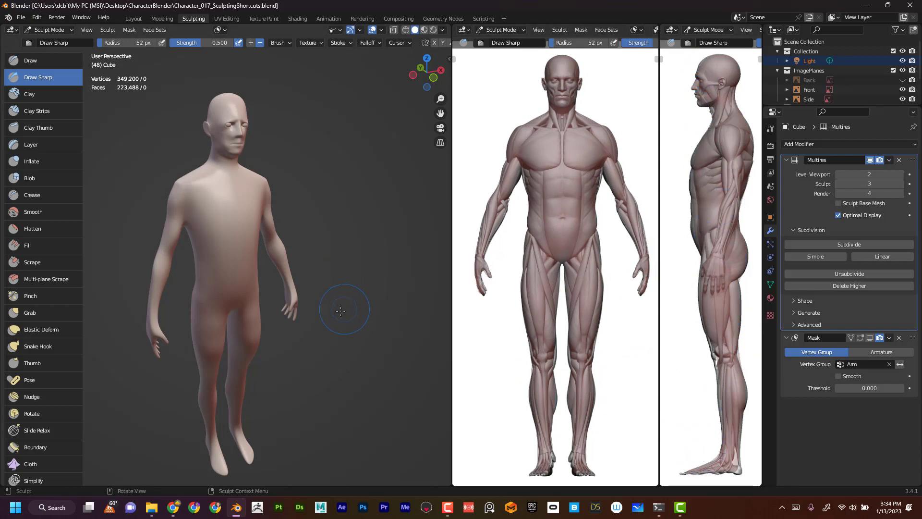
Step: Try X-ray shading in the main sculpting viewport
mouse_move(340, 312)
middle_down()
mouse_move(352, 351)
mouse_move(361, 315)
middle_up()
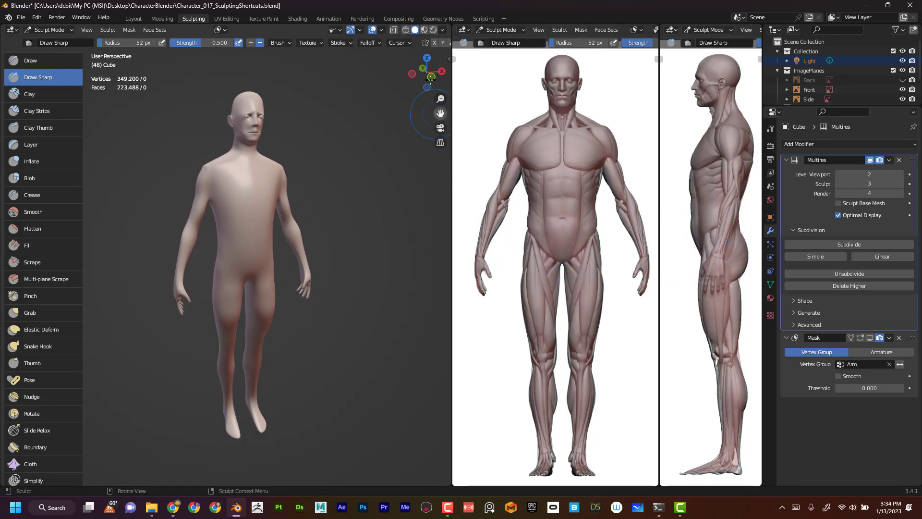
click(392, 30)
middle_drag(340, 247, 338, 211)
click(392, 30)
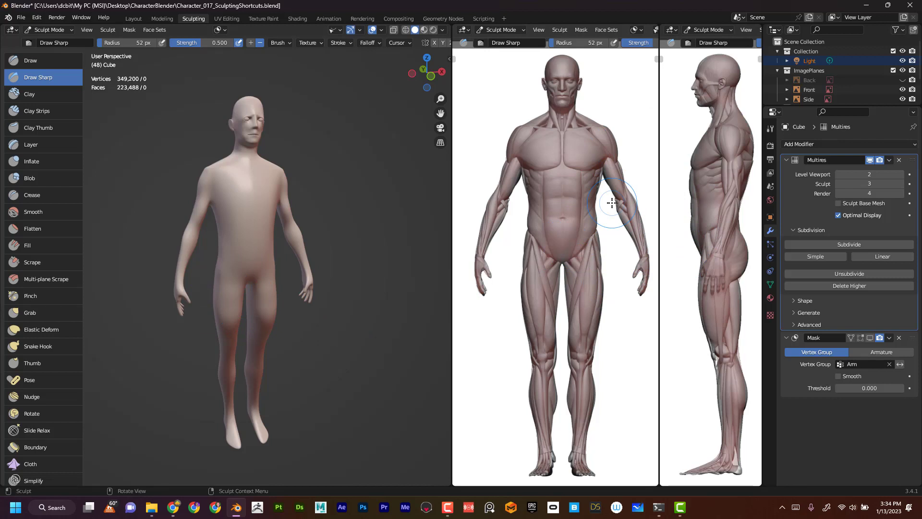
Step: Change the main sculpting viewport's MatCap to the matte brown clay material
click(442, 30)
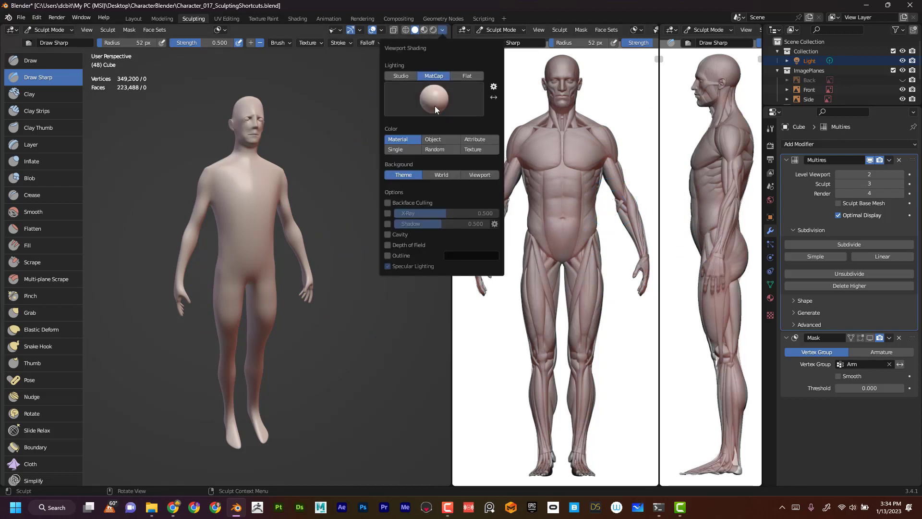
click(432, 107)
click(429, 133)
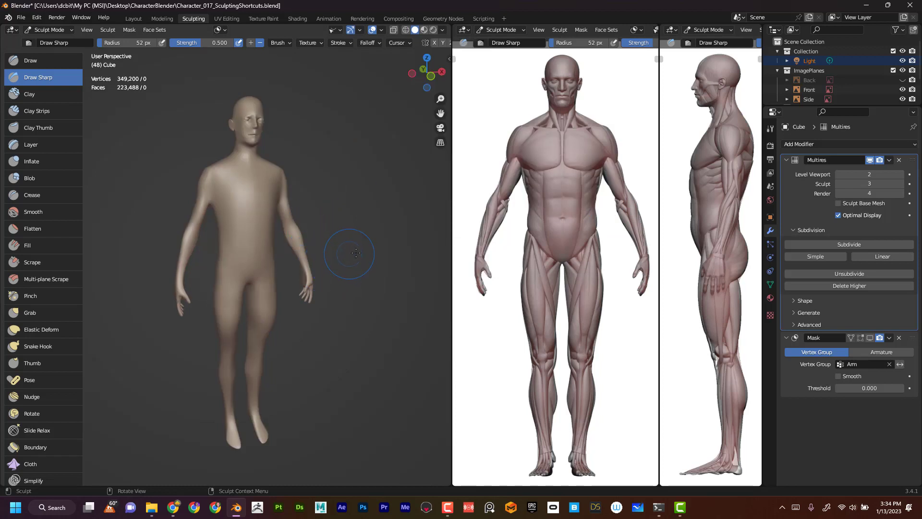
mouse_move(356, 266)
alt+mouse_down()
mouse_move(360, 278)
mouse_move(374, 270)
mouse_move(336, 304)
alt+mouse_up()
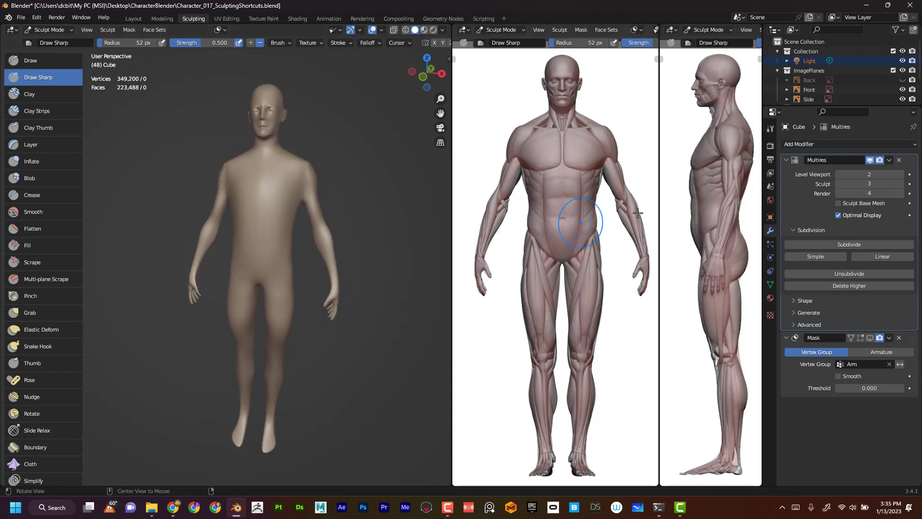
Step: Set the Multires sculpt level to 4 and choose the Clay Strips brush with the main viewport in front view
click(899, 183)
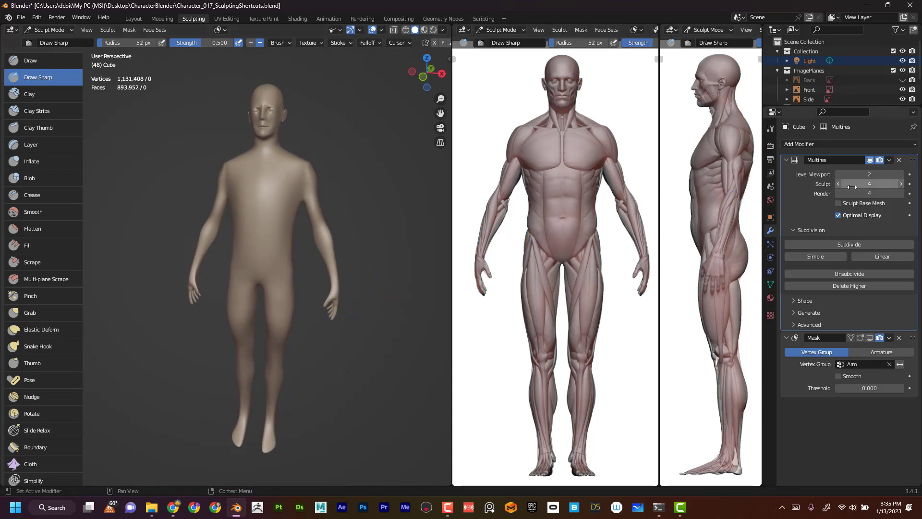
mouse_move(370, 323)
alt+mouse_down()
mouse_move(374, 304)
mouse_move(350, 279)
alt+mouse_up()
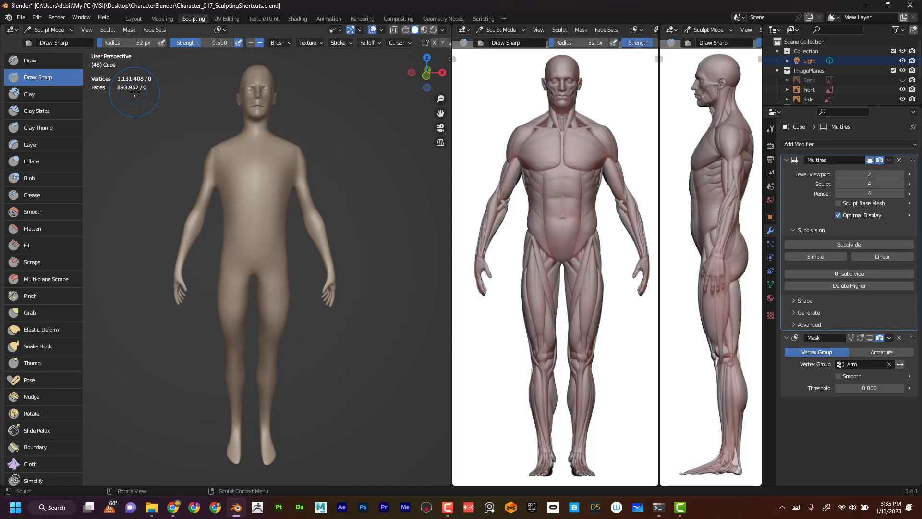
click(425, 76)
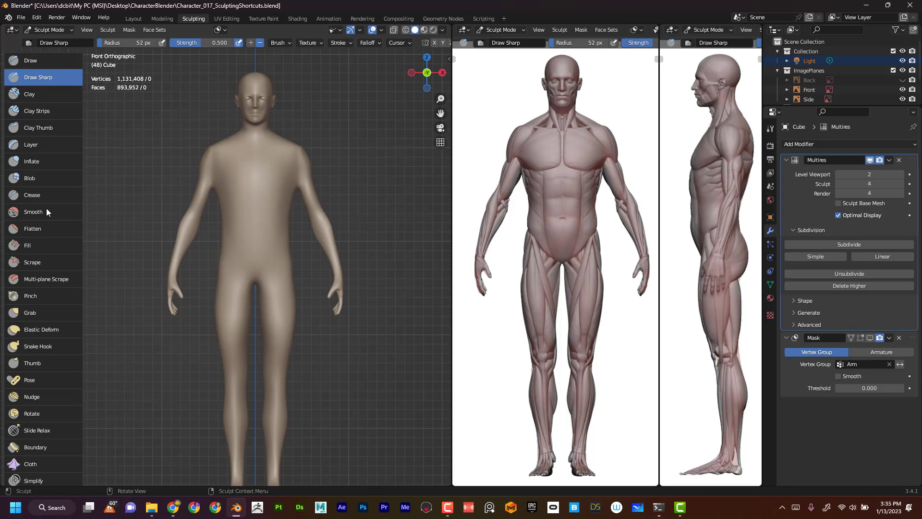
click(48, 112)
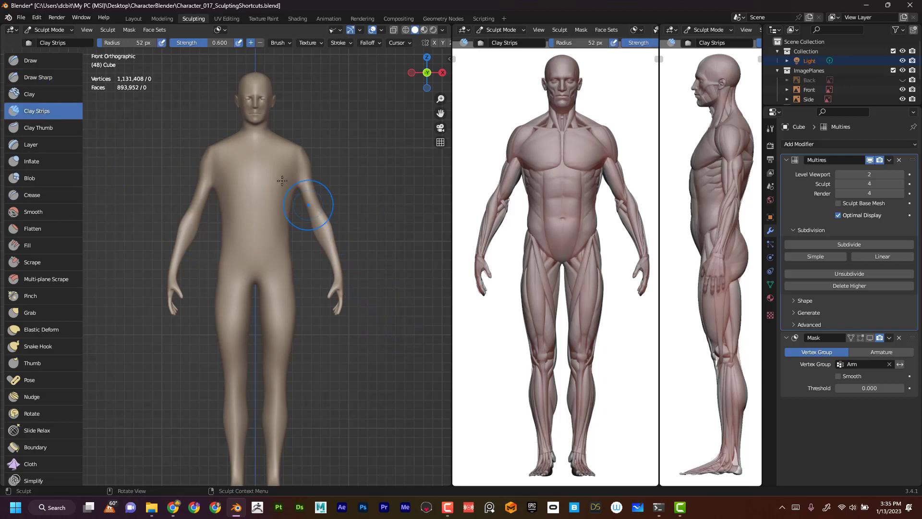
Step: Set the Clay Strips radius to 17 px and mark the navel and the base of the sternum on the torso's midline
scroll(397, 207, up, 2)
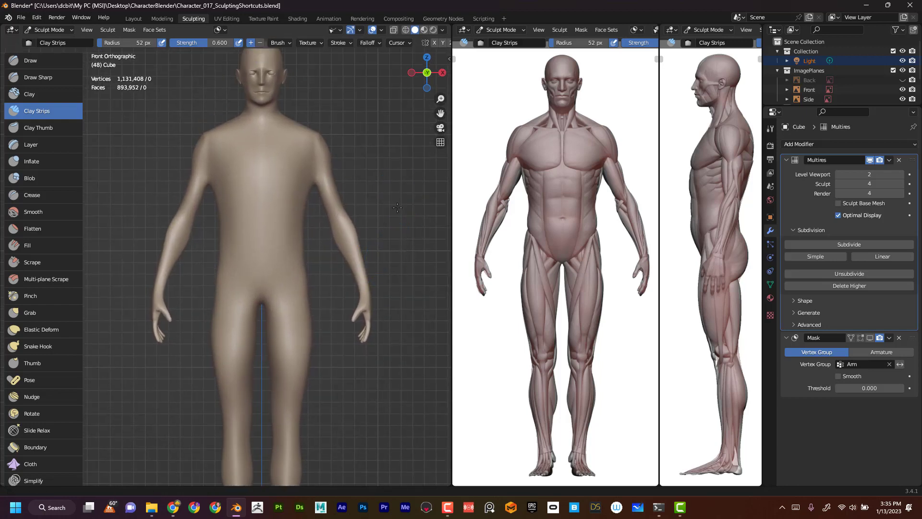
scroll(397, 207, up, 3)
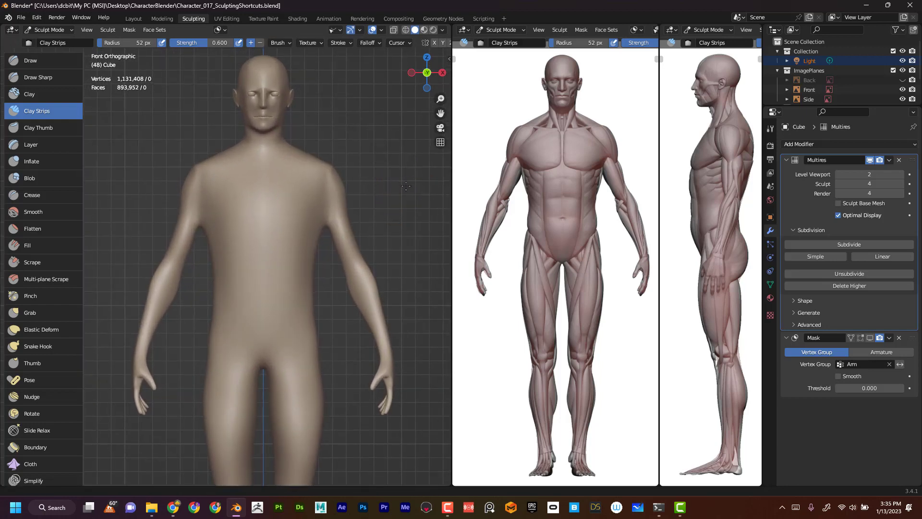
scroll(406, 186, down, 2)
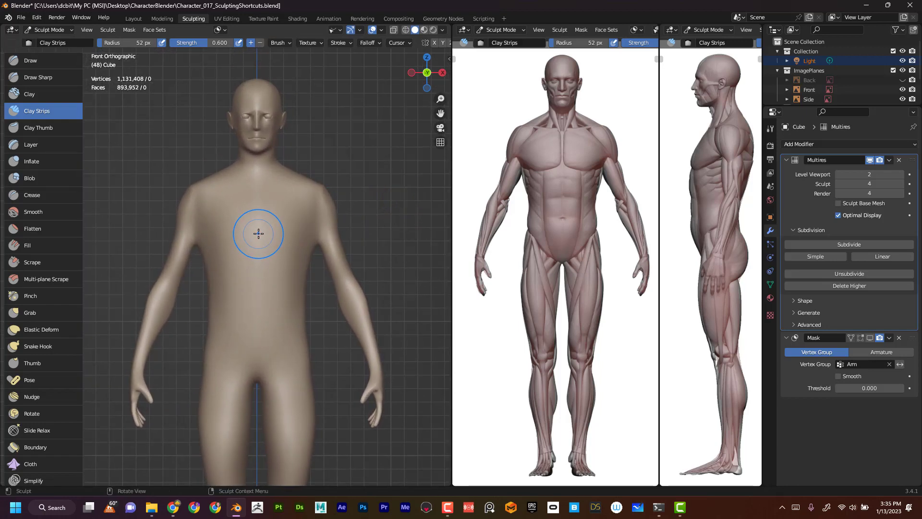
key(f)
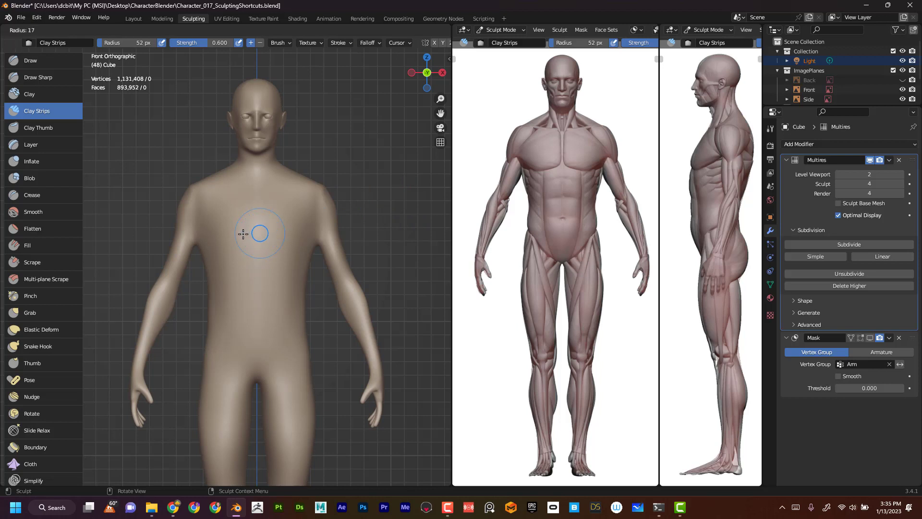
click(243, 234)
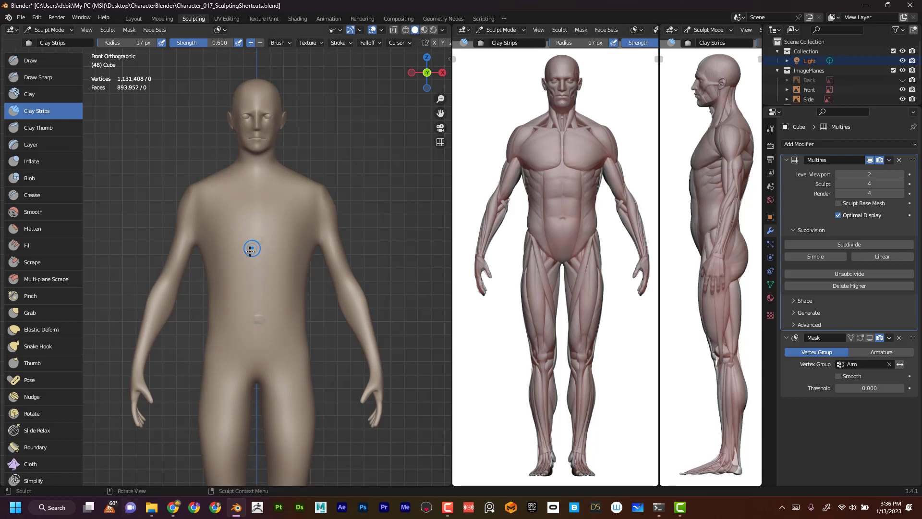
drag(234, 216, 234, 319)
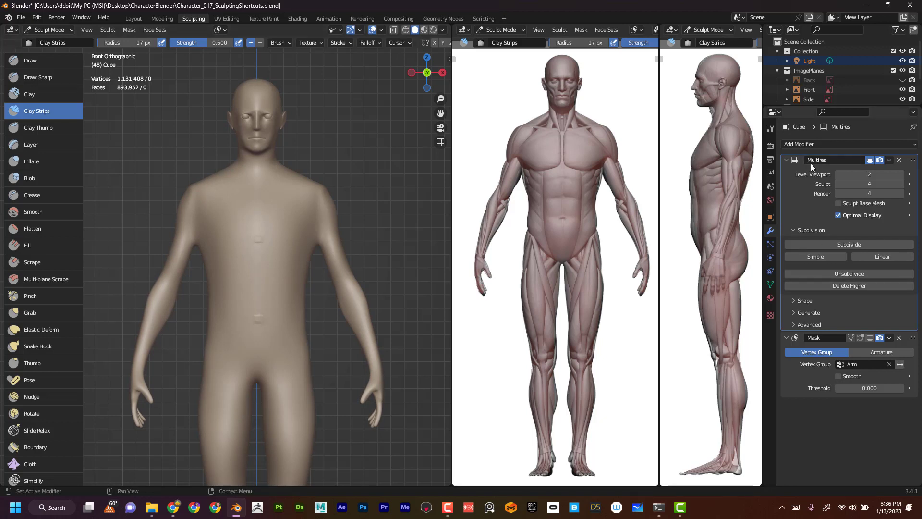
Step: Collapse the Multires and Mask modifier settings
click(786, 160)
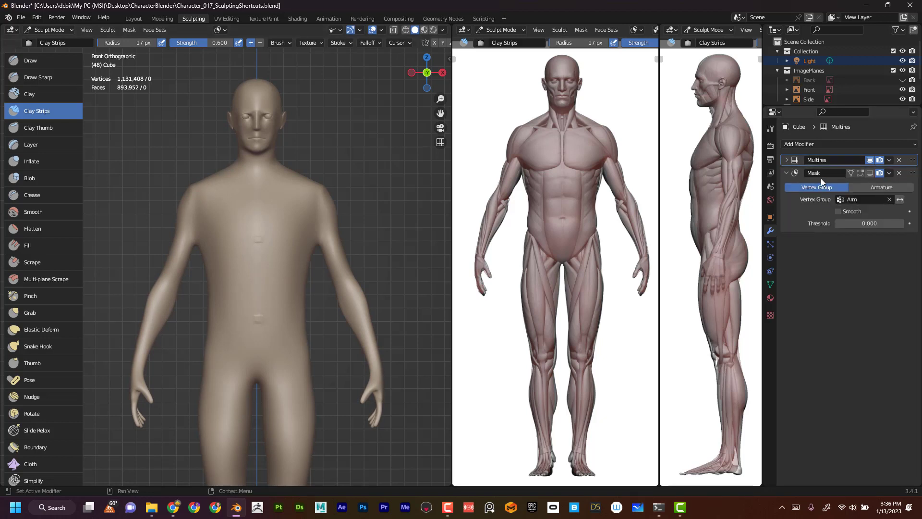
click(786, 173)
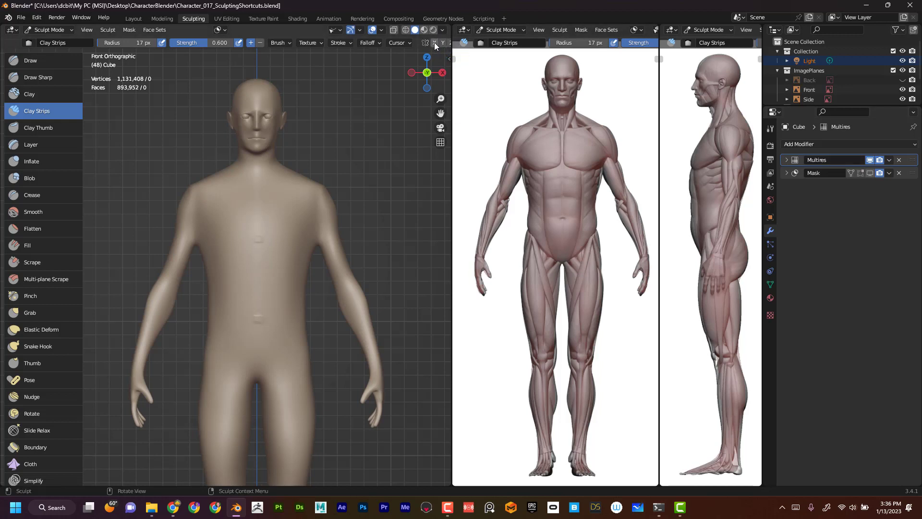
Step: Test Clay Strips and smoothing strokes down the chest and abdomen to compare the mirroring, and undo them
drag(225, 208, 236, 314)
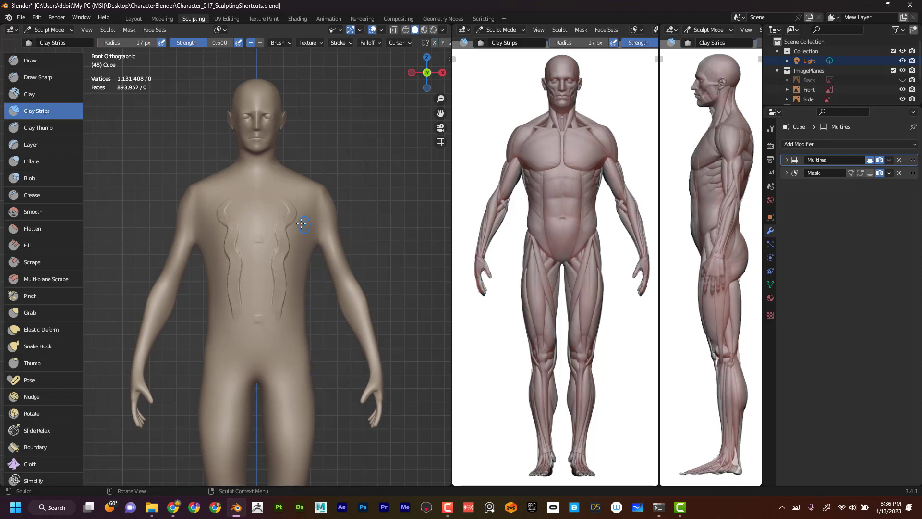
mouse_move(301, 223)
shift+mouse_down()
mouse_move(276, 249)
mouse_move(288, 243)
mouse_move(288, 254)
shift+mouse_up()
drag(281, 201, 277, 294)
key(ctrl+z)
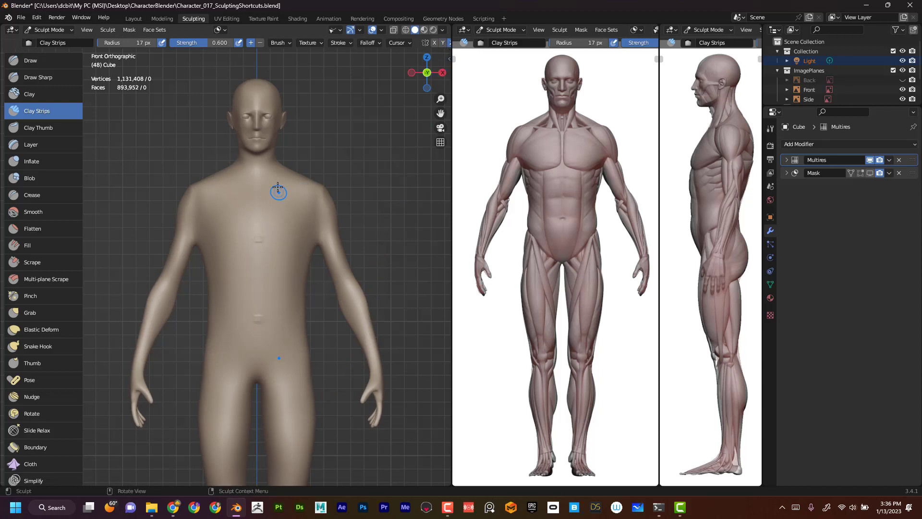
drag(263, 201, 283, 260)
key(ctrl+z)
Step: Sculpt the collarbones with Clay Strips as thin ridges running from the pit of the neck to both shoulders
middle_drag(377, 179, 316, 168)
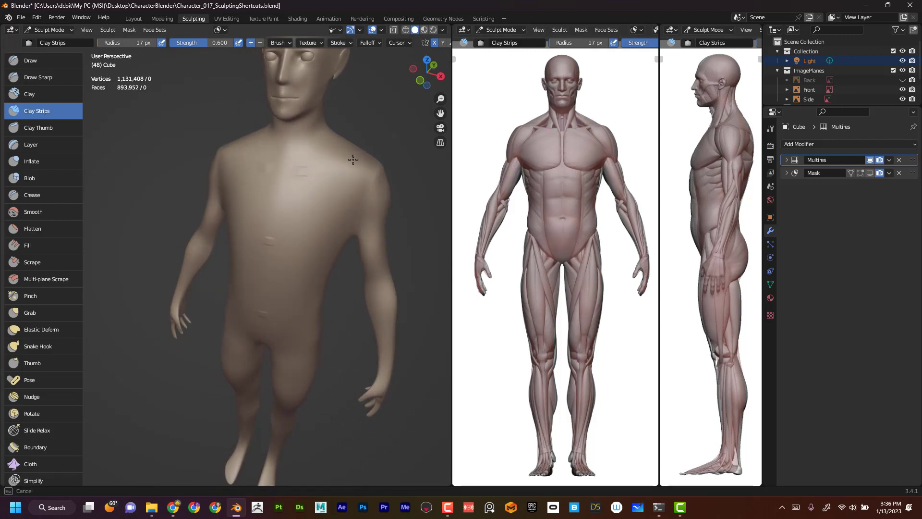
middle_drag(402, 151, 408, 196)
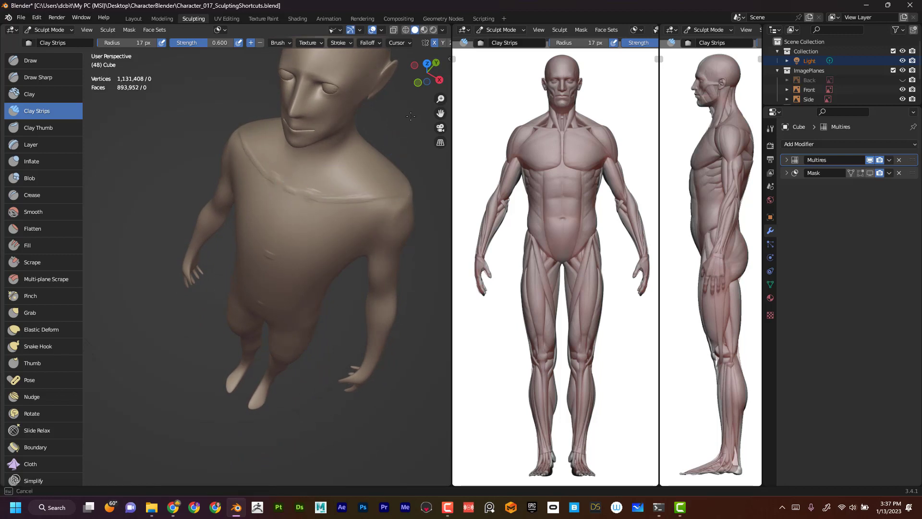
middle_drag(399, 145, 363, 201)
mouse_move(363, 202)
ctrl+alt+mouse_down()
mouse_move(363, 245)
mouse_move(362, 197)
ctrl+alt+mouse_up()
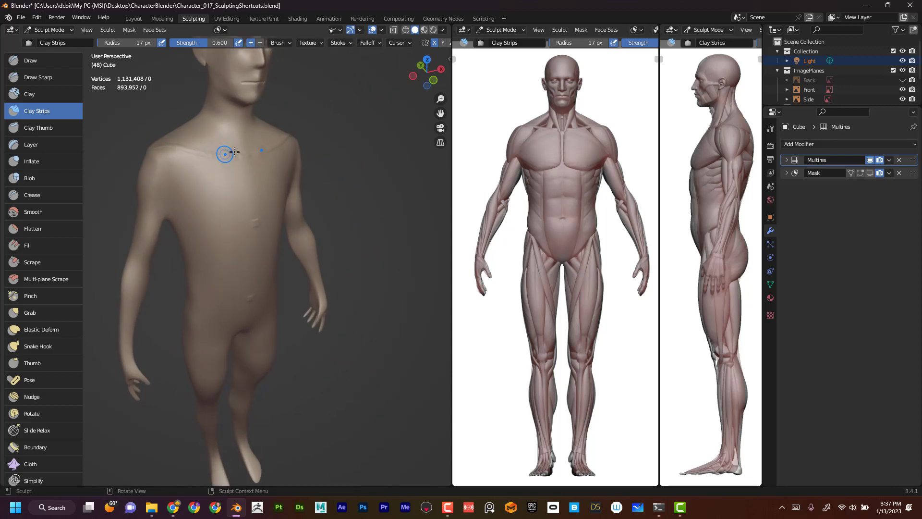
alt+drag(362, 175, 281, 149)
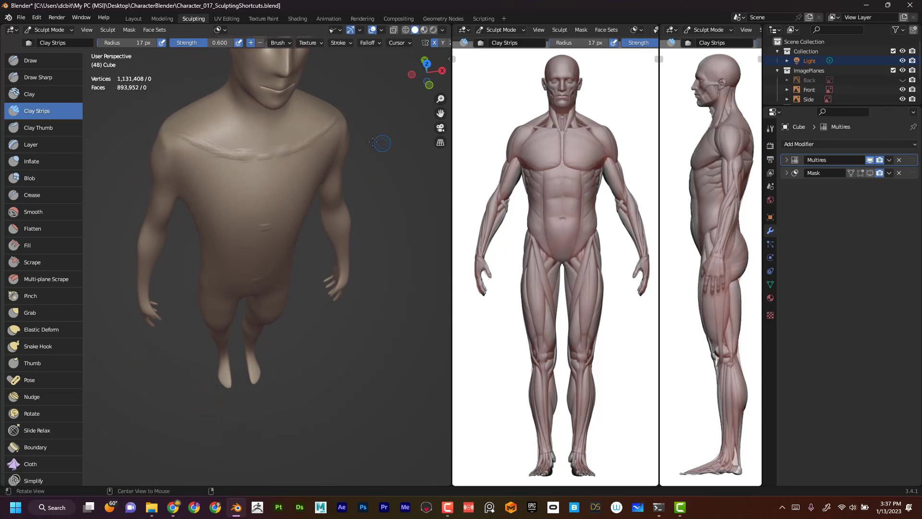
alt+drag(372, 141, 390, 183)
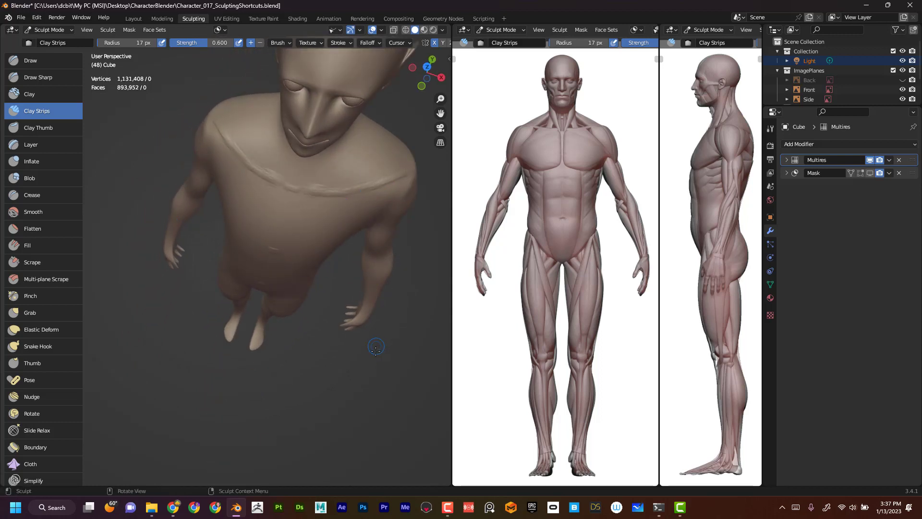
alt+drag(376, 347, 395, 326)
scroll(382, 327, down, 3)
ctrl+alt+drag(394, 326, 368, 240)
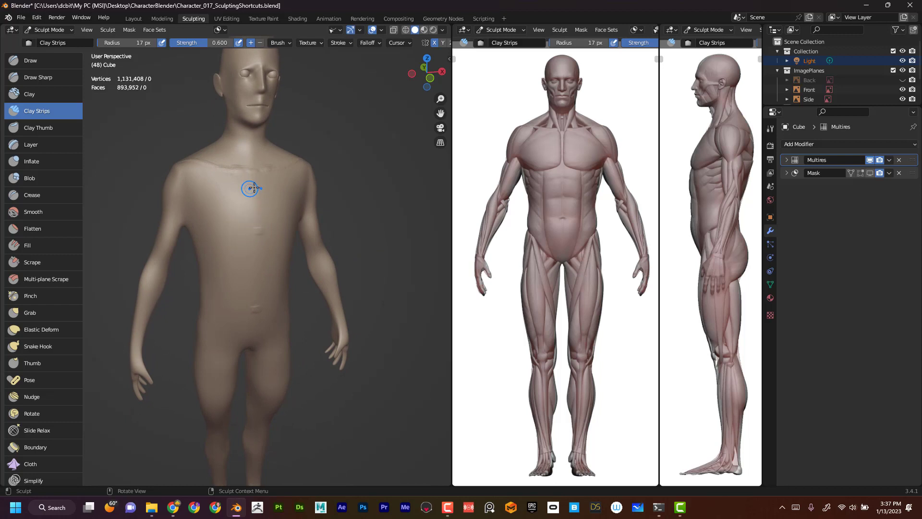
Step: Sculpt the sternum line down the chest's centre and the rib cage arch sloping outward from its base
mouse_move(253, 188)
mouse_down()
mouse_move(257, 200)
mouse_move(257, 174)
mouse_move(258, 221)
mouse_move(256, 207)
mouse_up()
drag(257, 228, 235, 256)
middle_drag(392, 222, 276, 249)
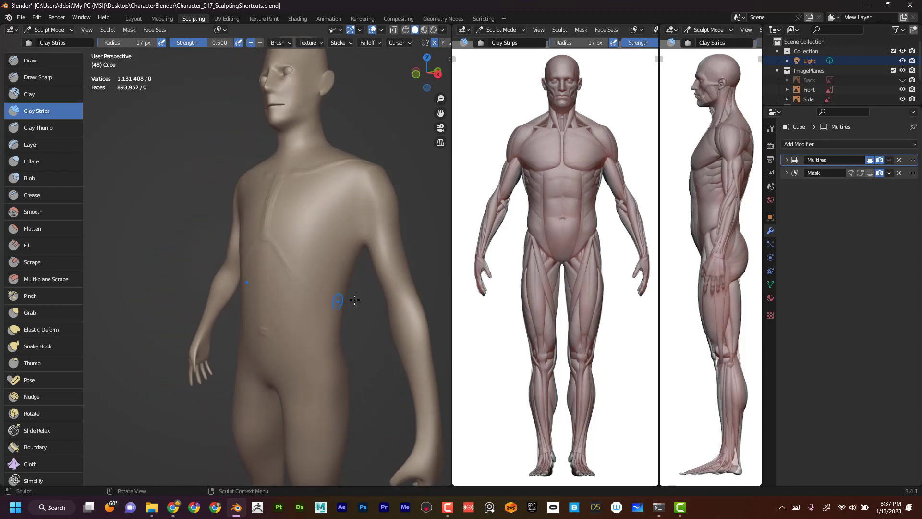
middle_drag(312, 288, 364, 284)
middle_drag(139, 384, 368, 252)
mouse_move(370, 252)
ctrl+alt+mouse_down()
mouse_move(336, 288)
mouse_move(376, 224)
mouse_move(331, 284)
mouse_move(347, 243)
ctrl+alt+mouse_up()
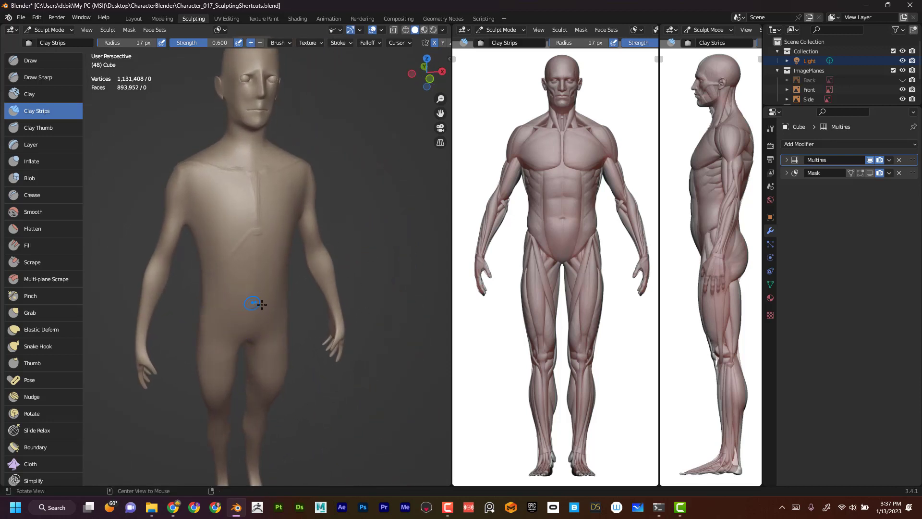
Step: Sculpt the mirrored pelvic lines from the hips down toward the groin
mouse_move(343, 402)
middle_down()
mouse_move(371, 428)
mouse_move(381, 340)
mouse_move(433, 269)
middle_up()
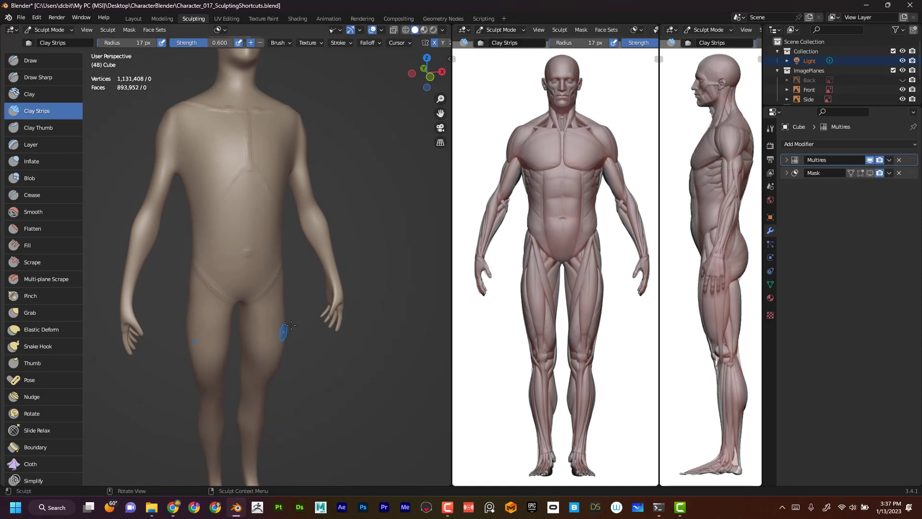
mouse_move(358, 349)
middle_down()
mouse_move(322, 272)
mouse_move(326, 288)
mouse_move(308, 284)
mouse_move(236, 302)
mouse_move(296, 302)
mouse_move(309, 289)
mouse_move(288, 302)
mouse_move(304, 257)
mouse_move(430, 268)
mouse_move(381, 162)
mouse_move(379, 174)
middle_up()
mouse_move(334, 154)
middle_down()
mouse_move(335, 192)
mouse_move(333, 153)
mouse_move(351, 209)
mouse_move(342, 159)
mouse_move(343, 236)
middle_up()
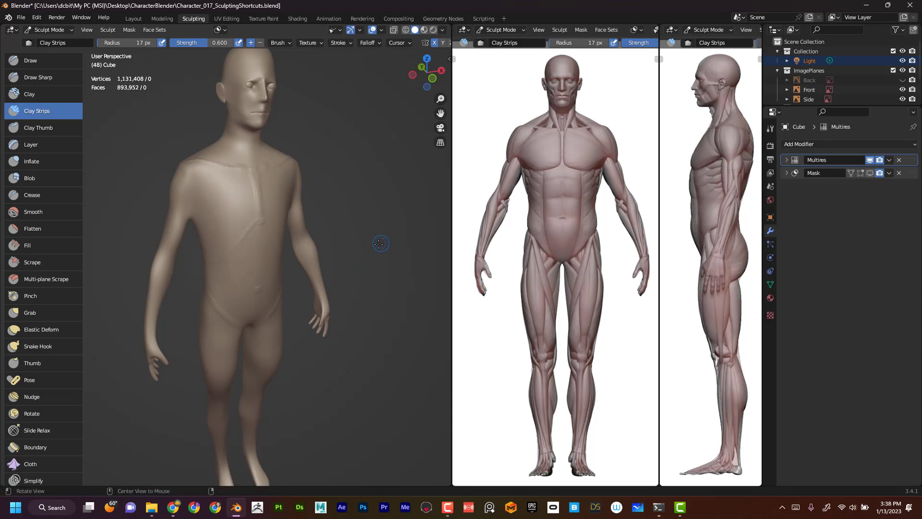
Step: Examine the collarbone, sternum, rib cage and pelvis landmarks from several angles and from the front against the reference
mouse_move(381, 243)
alt+mouse_down()
mouse_move(374, 238)
mouse_move(366, 262)
mouse_move(333, 196)
mouse_move(346, 211)
alt+mouse_up()
alt+drag(371, 287, 290, 251)
alt+drag(398, 327, 346, 297)
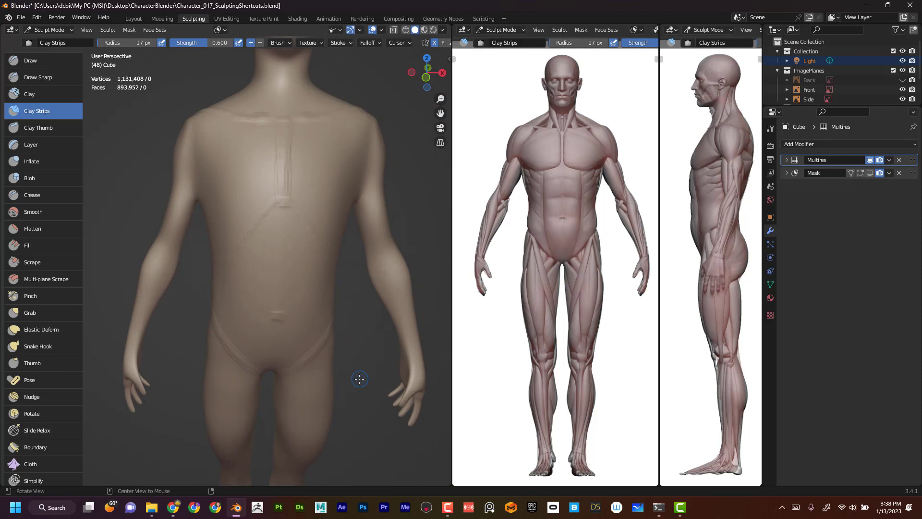
alt+drag(354, 377, 372, 238)
mouse_move(363, 195)
alt+mouse_down()
mouse_move(350, 194)
mouse_move(369, 202)
mouse_move(366, 179)
alt+mouse_up()
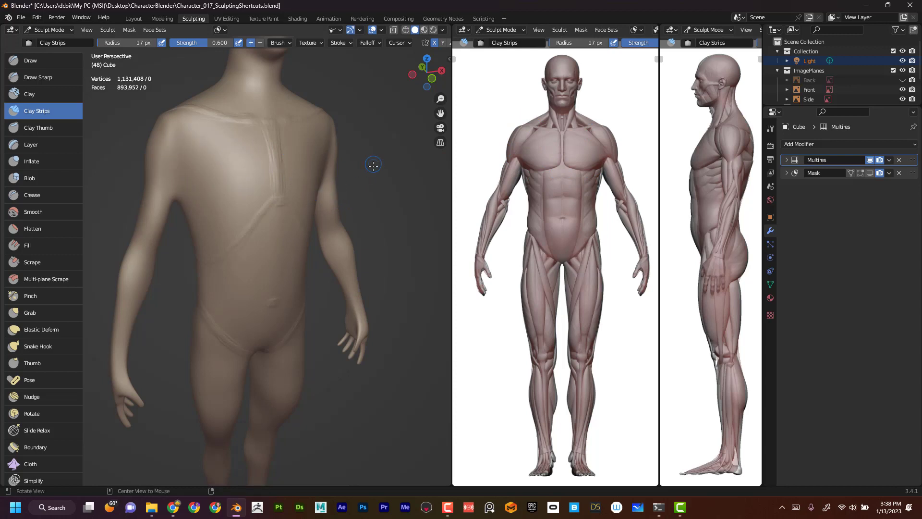
alt+drag(373, 165, 359, 162)
click(427, 76)
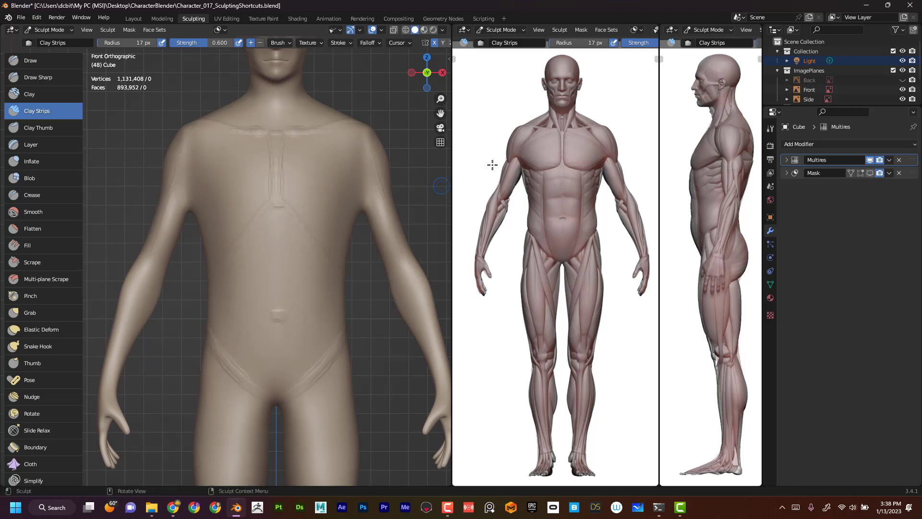
mouse_move(269, 206)
alt+mouse_down()
mouse_move(154, 220)
mouse_move(341, 173)
alt+mouse_up()
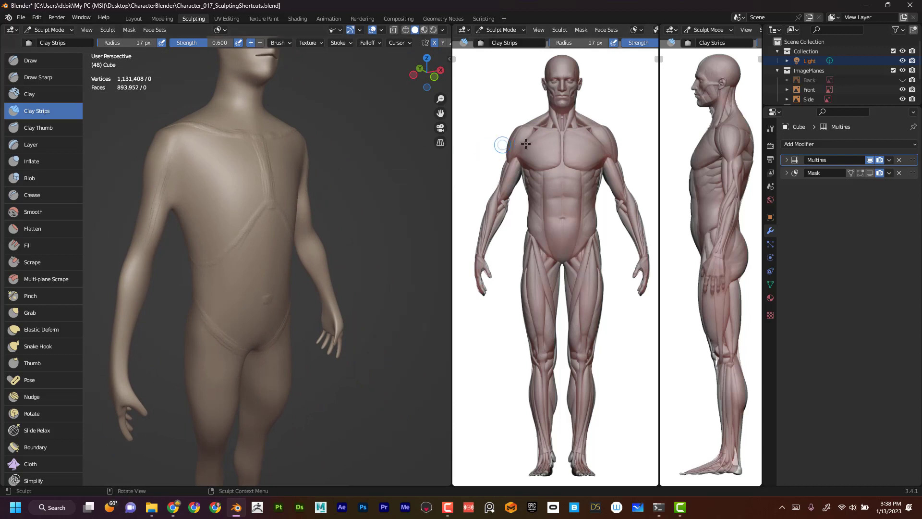
Step: Outline the pectoral muscles from the upper arms along the collarbones and sternum, and across the chest's lower edge
drag(167, 171, 226, 125)
middle_drag(243, 122, 228, 186)
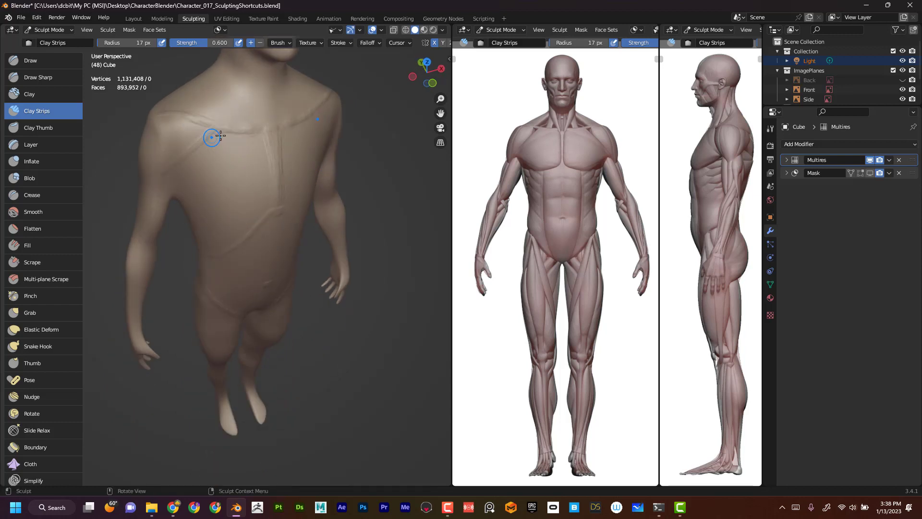
mouse_move(223, 129)
mouse_down()
mouse_move(299, 126)
mouse_move(267, 143)
mouse_up()
middle_drag(299, 235, 352, 187)
drag(236, 209, 276, 206)
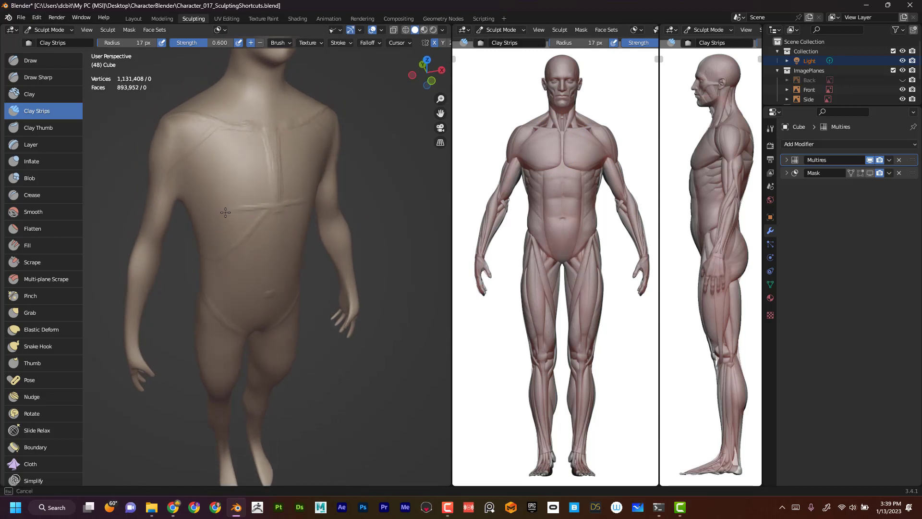
middle_drag(373, 219, 260, 189)
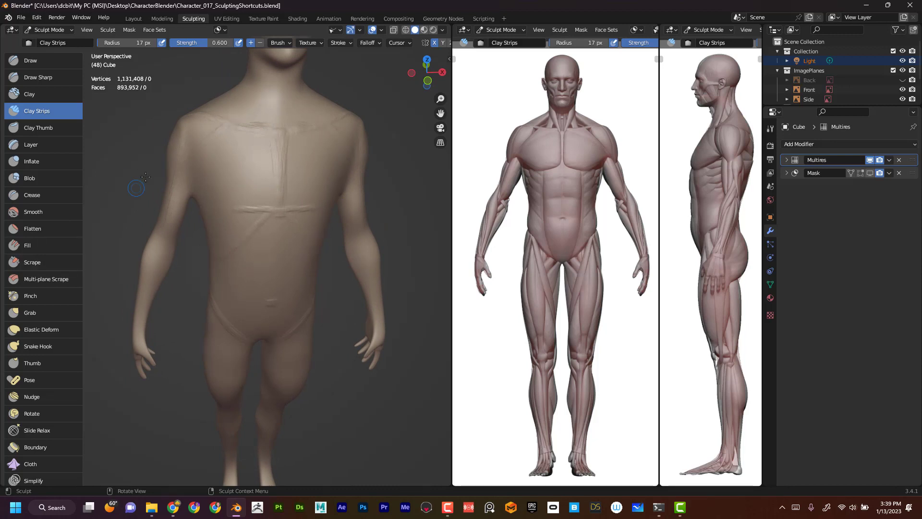
drag(236, 208, 236, 206)
mouse_move(391, 161)
middle_down()
mouse_move(341, 157)
mouse_move(363, 202)
mouse_move(362, 248)
mouse_move(360, 198)
mouse_move(264, 181)
middle_up()
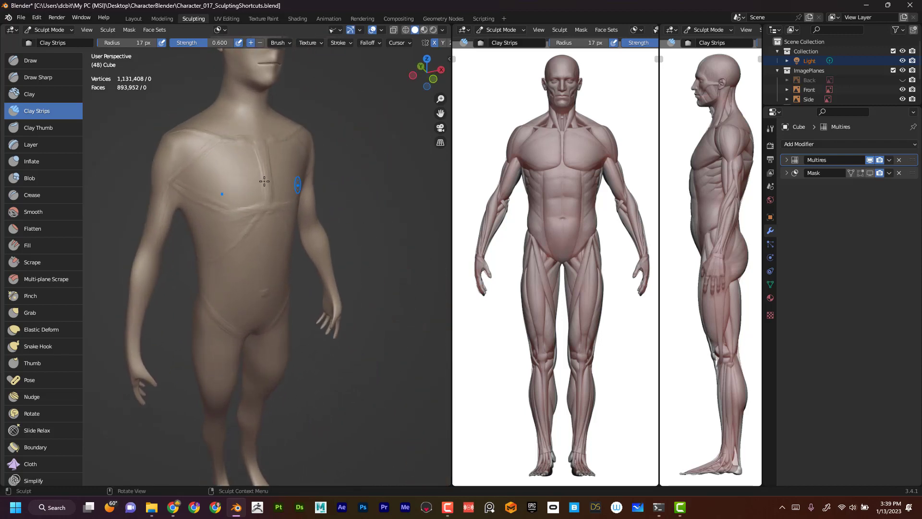
Step: Set the brush radius to 24 px and fill the pectoral outlines with strokes fanning from the armpit to the sternum
key(f)
click(171, 179)
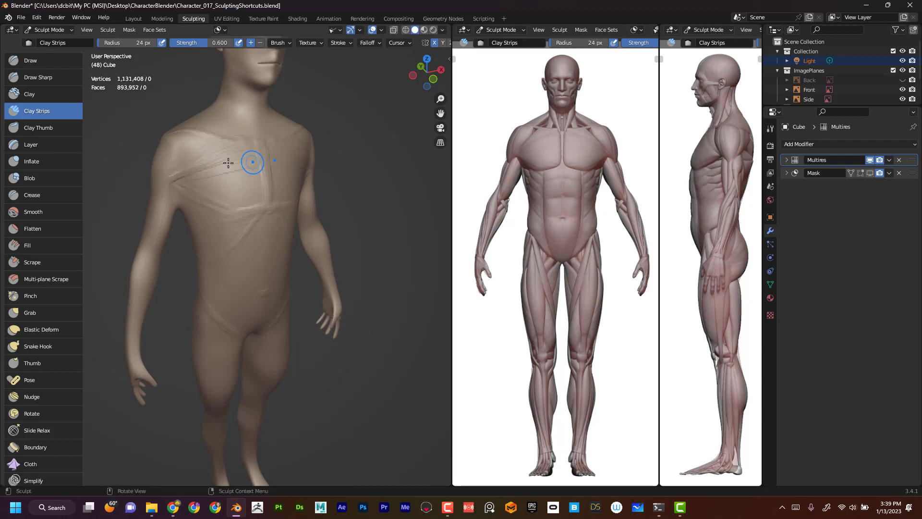
mouse_move(219, 182)
mouse_down()
mouse_move(251, 189)
mouse_move(258, 201)
mouse_up()
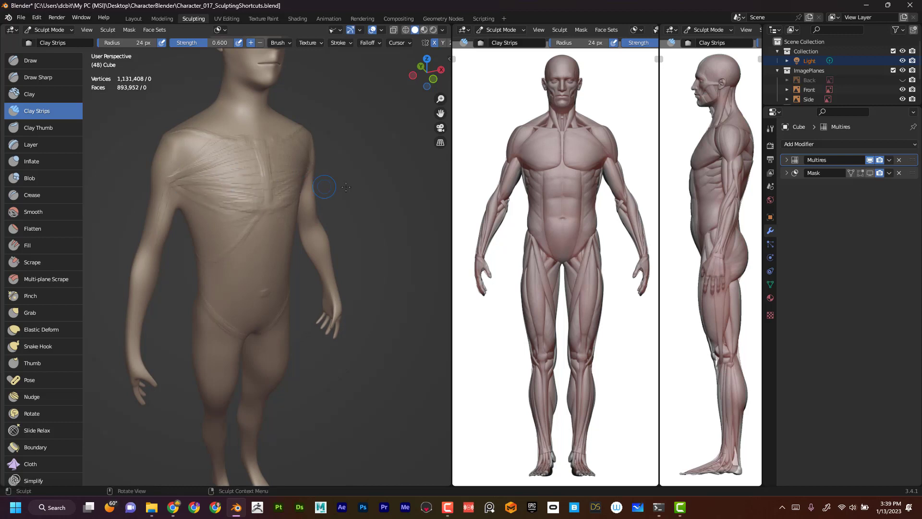
middle_drag(375, 193, 325, 185)
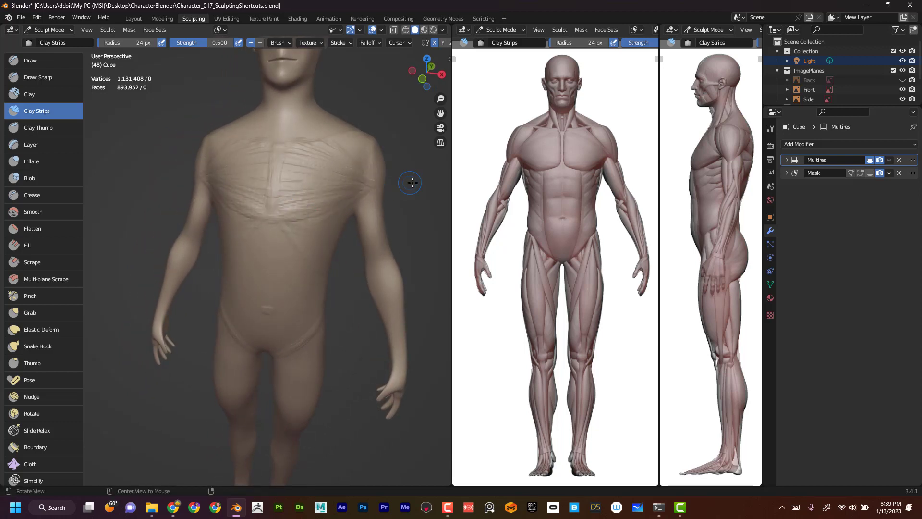
Step: Build up the pectoral fibres from both sides with further Clay Strips strokes between the sternum, collarbones and upper arms
middle_drag(412, 183, 328, 217)
drag(331, 210, 295, 200)
mouse_move(373, 193)
mouse_down()
mouse_move(357, 181)
mouse_move(386, 194)
mouse_up()
drag(314, 153, 389, 191)
mouse_move(312, 146)
mouse_down()
mouse_move(399, 201)
mouse_move(367, 182)
mouse_up()
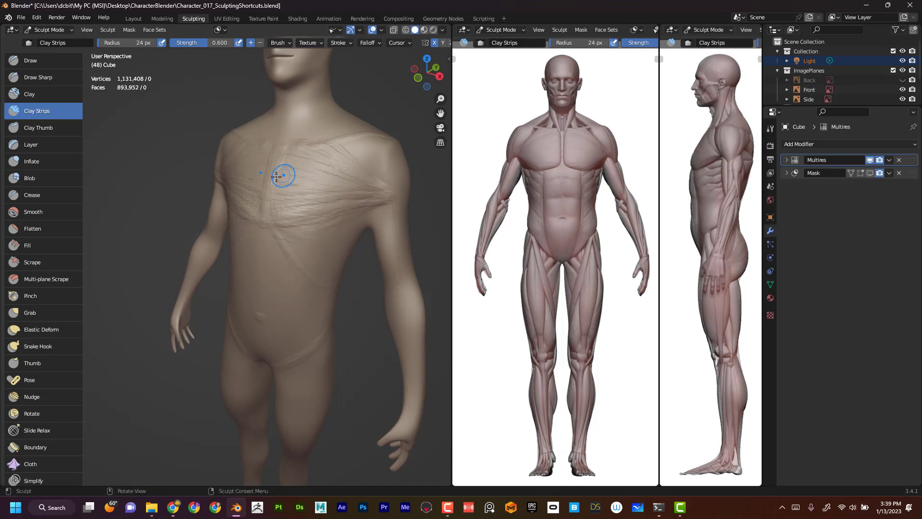
mouse_move(346, 173)
mouse_down()
mouse_move(309, 150)
mouse_move(377, 183)
mouse_up()
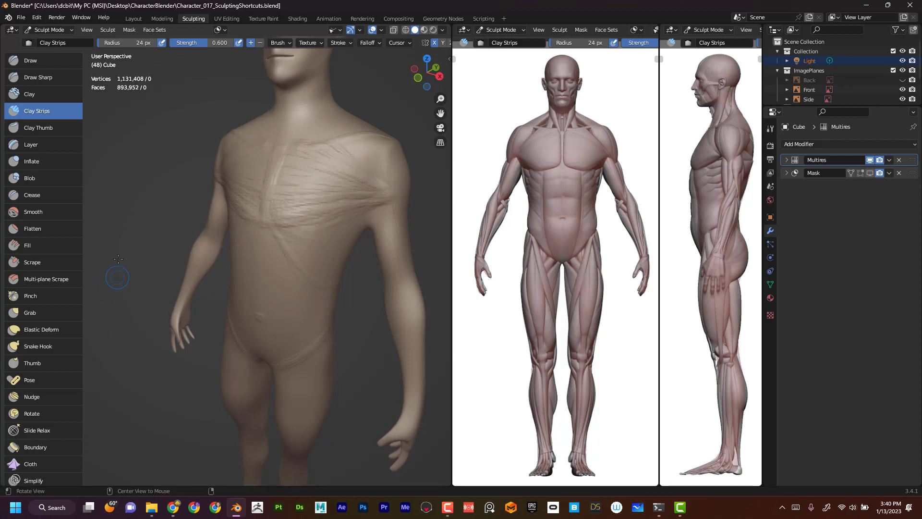
middle_drag(117, 259, 328, 206)
mouse_move(187, 173)
mouse_down()
mouse_move(243, 154)
mouse_move(190, 154)
mouse_move(244, 152)
mouse_move(257, 160)
mouse_move(237, 181)
mouse_move(274, 190)
mouse_up()
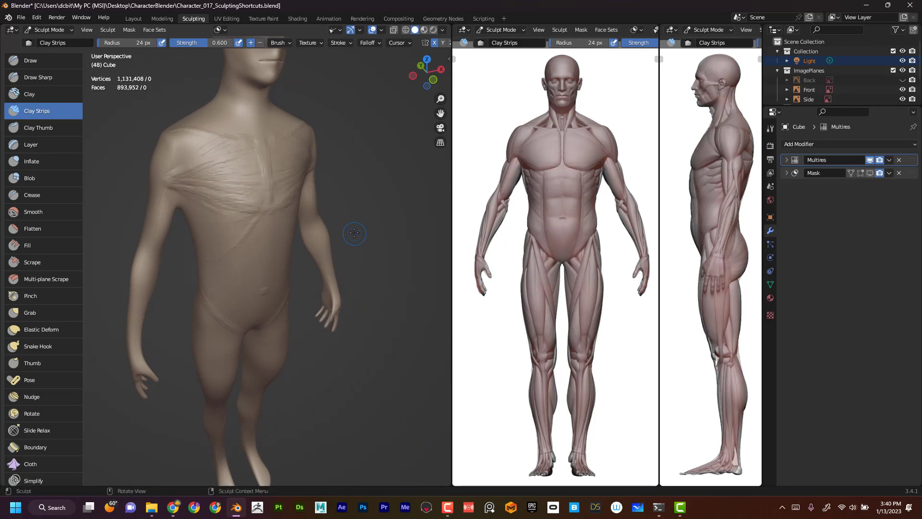
middle_drag(354, 232, 281, 213)
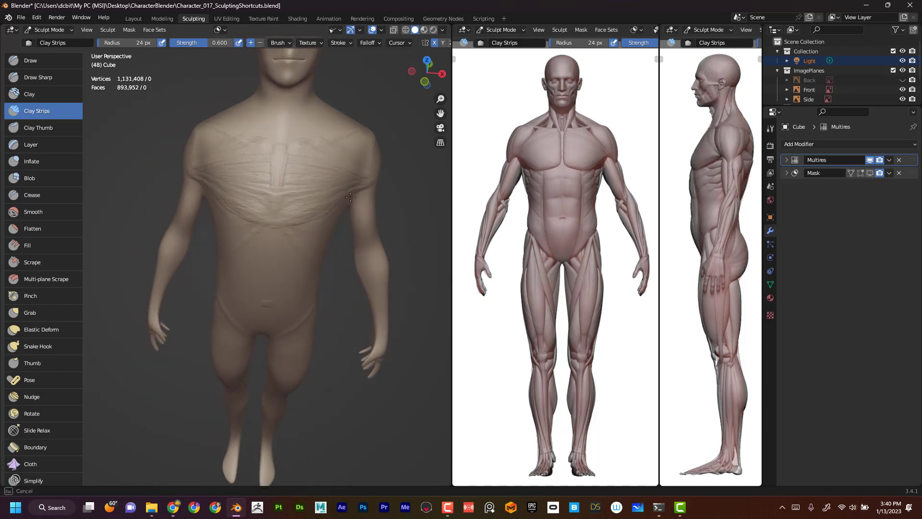
Step: Set the Clay Strips radius to 13 px and sculpt the neck muscle from the top of the sternum up towards the ear
mouse_move(350, 197)
middle_down()
mouse_move(397, 236)
mouse_move(384, 233)
mouse_move(378, 214)
middle_up()
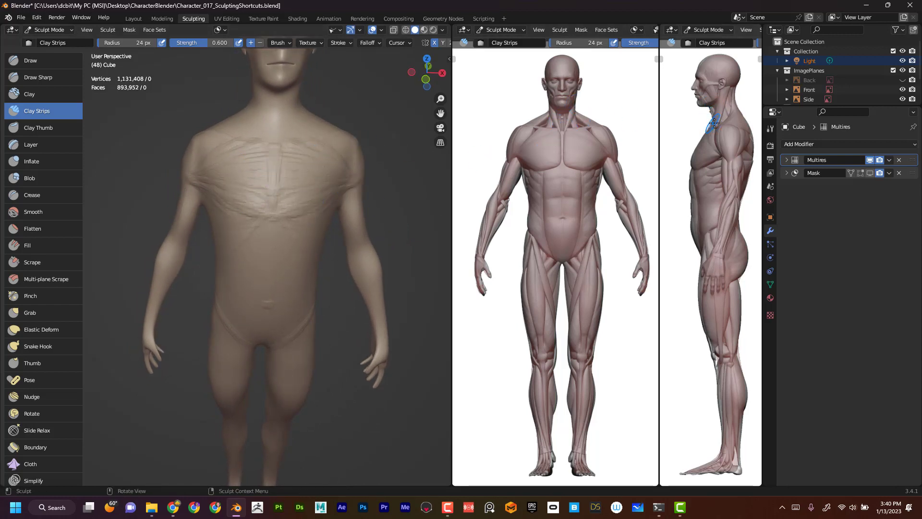
middle_drag(417, 89, 369, 82)
mouse_move(369, 82)
ctrl+middle_down()
mouse_move(368, 109)
mouse_move(369, 94)
ctrl+middle_up()
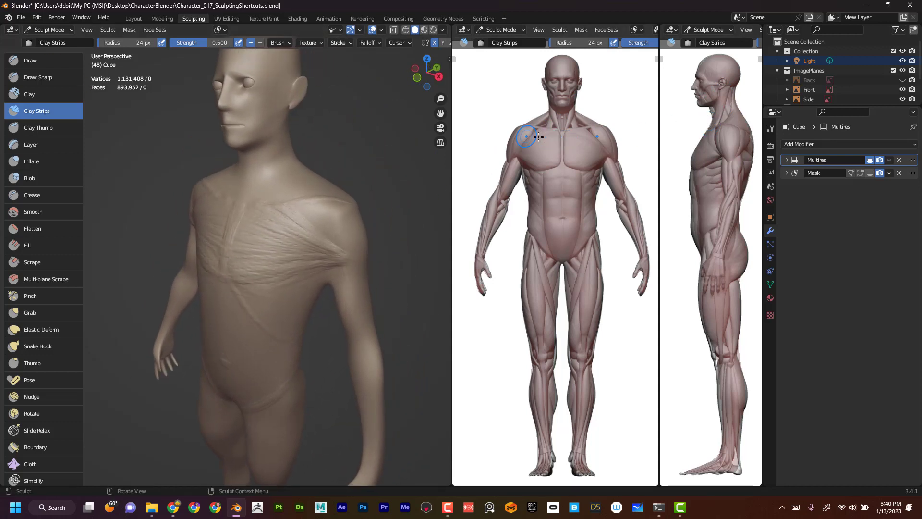
key(f)
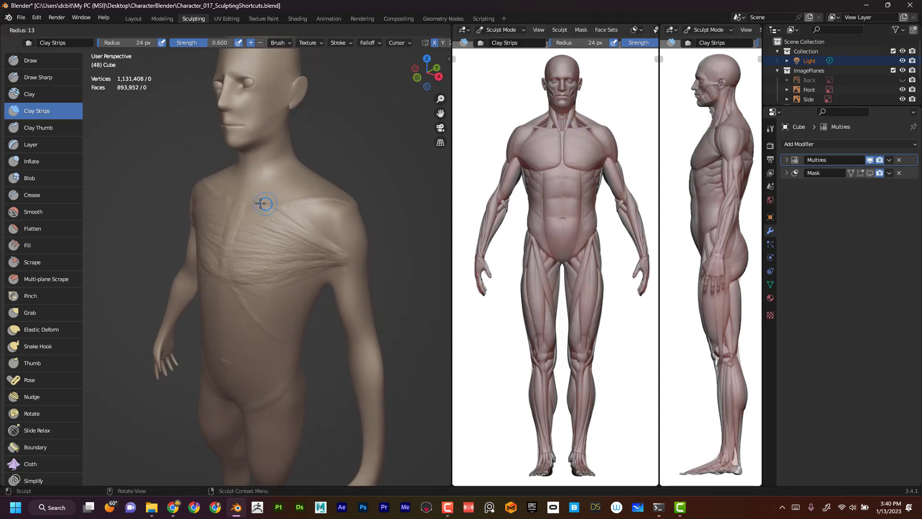
click(254, 200)
mouse_move(245, 203)
mouse_down()
mouse_move(269, 178)
mouse_move(246, 203)
mouse_move(251, 193)
mouse_up()
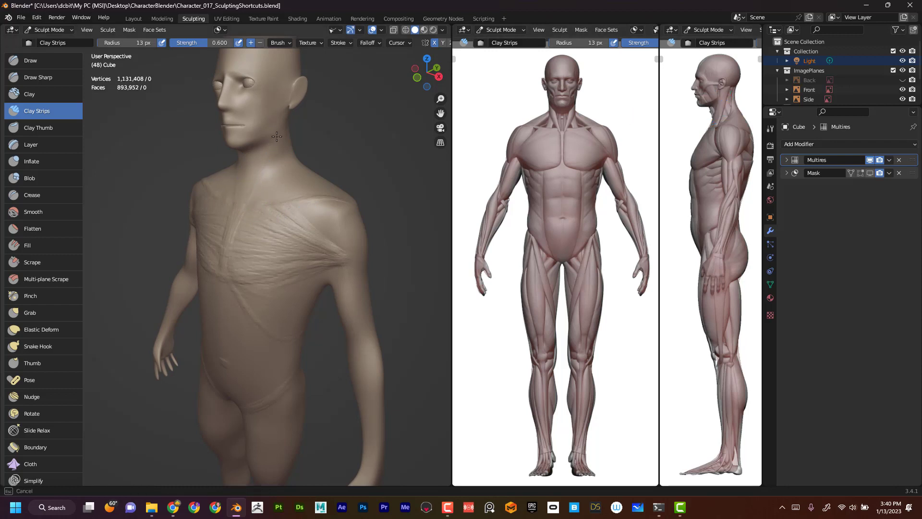
middle_drag(251, 193, 236, 174)
drag(225, 197, 262, 116)
drag(225, 192, 259, 122)
Step: Build up the upper end of the neck muscle where it attaches behind the ear, working from the side
middle_drag(321, 130, 232, 111)
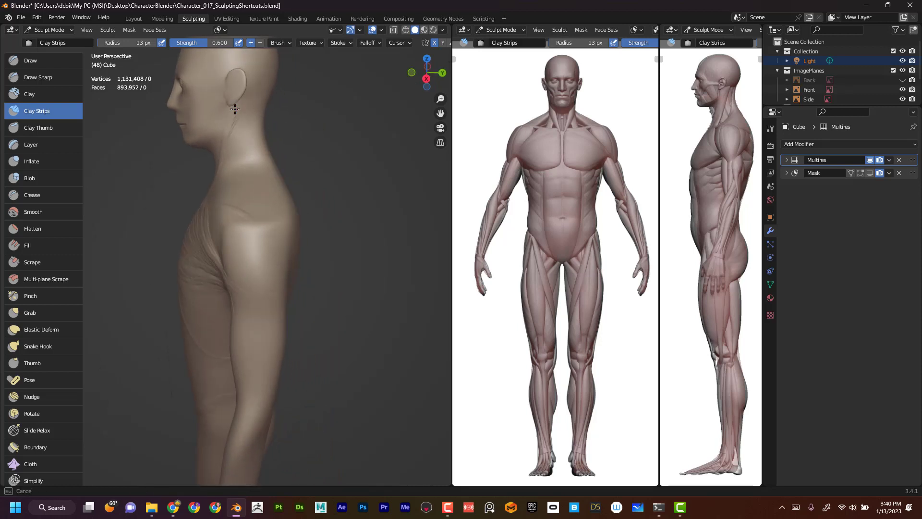
middle_drag(232, 151, 232, 196)
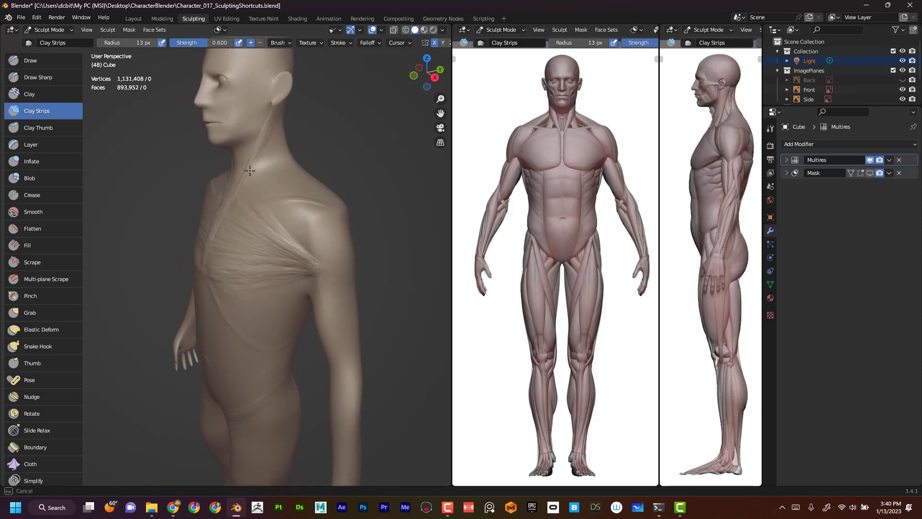
middle_drag(327, 109, 230, 125)
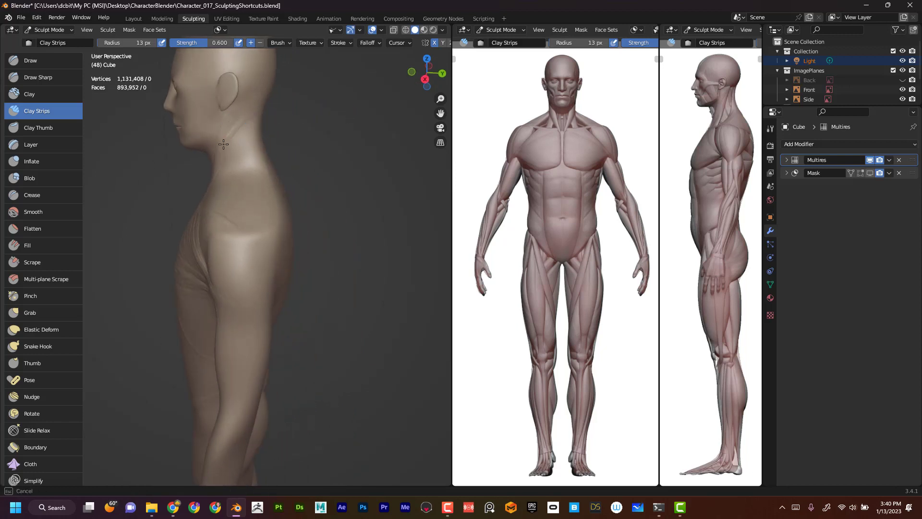
mouse_move(225, 139)
mouse_down()
mouse_move(234, 105)
mouse_move(224, 116)
mouse_up()
drag(222, 149, 226, 134)
middle_drag(227, 134, 243, 181)
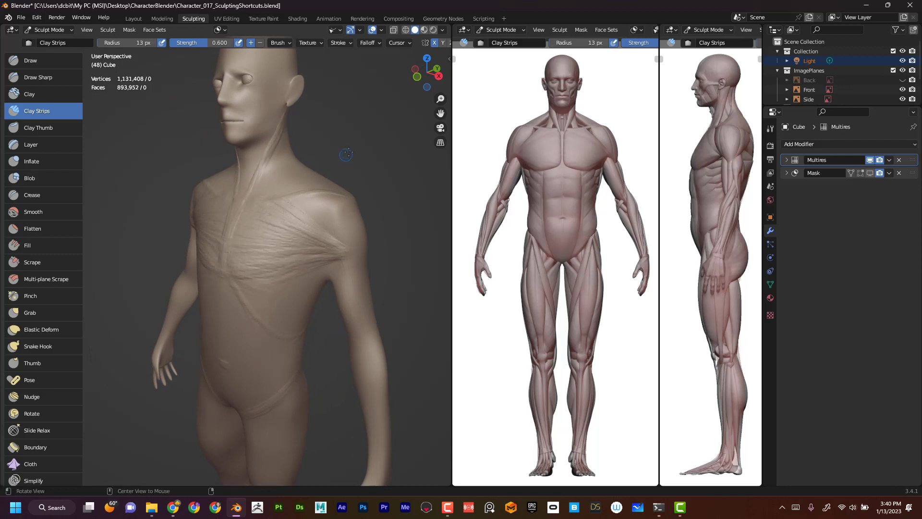
Step: Outline the outer edges of the abdominal muscles with Clay Strips, from the lower chest down to the pelvis
alt+drag(348, 151, 350, 292)
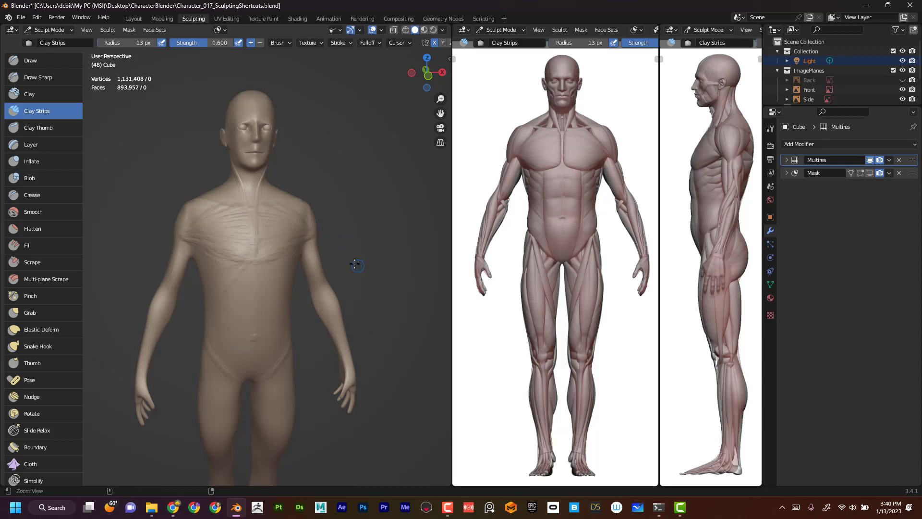
ctrl+alt+drag(356, 252, 359, 236)
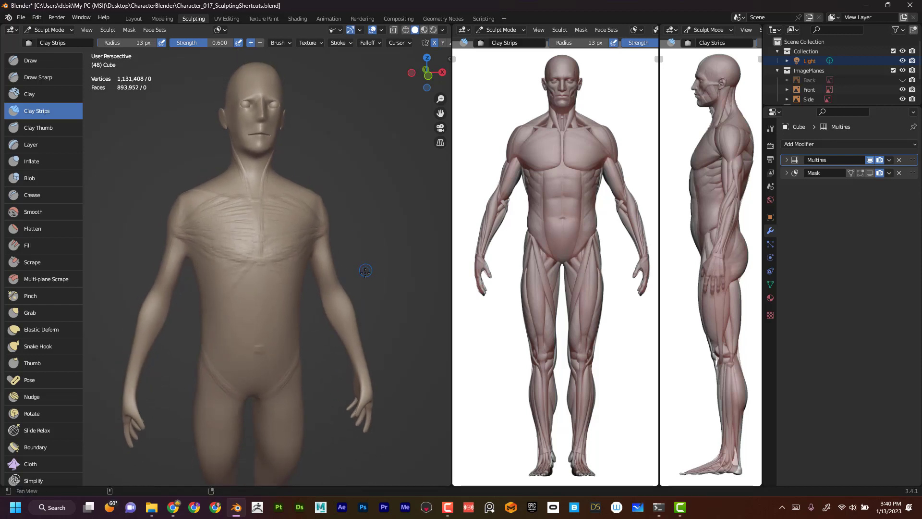
shift+middle_drag(367, 271, 368, 195)
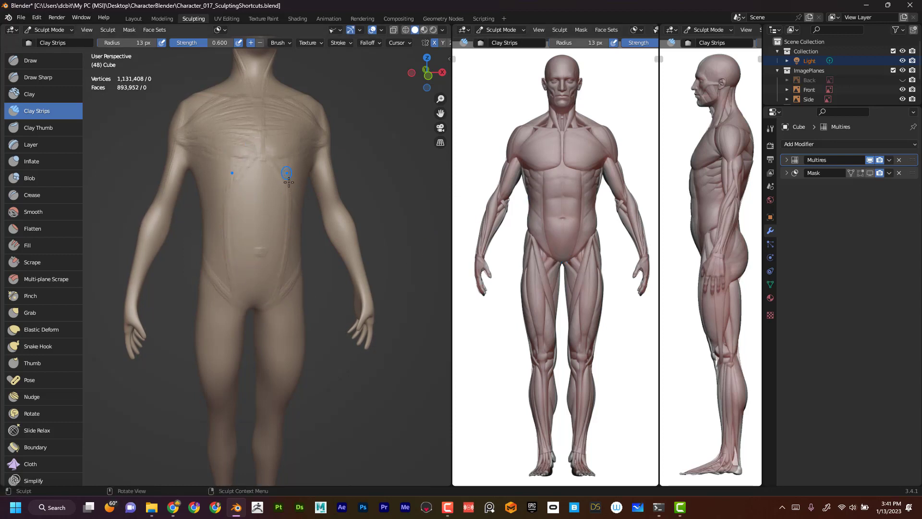
middle_drag(382, 157, 301, 158)
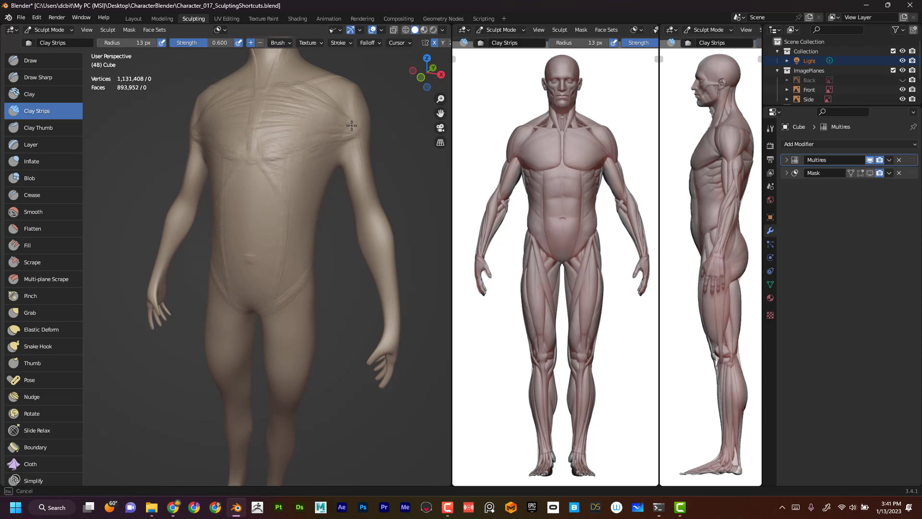
middle_drag(392, 187, 364, 209)
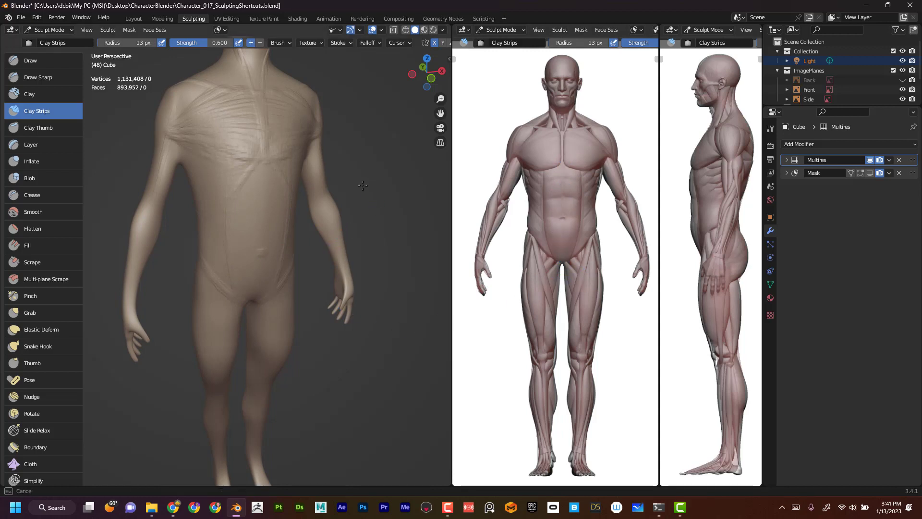
middle_drag(352, 229, 377, 205)
scroll(377, 205, up, 2)
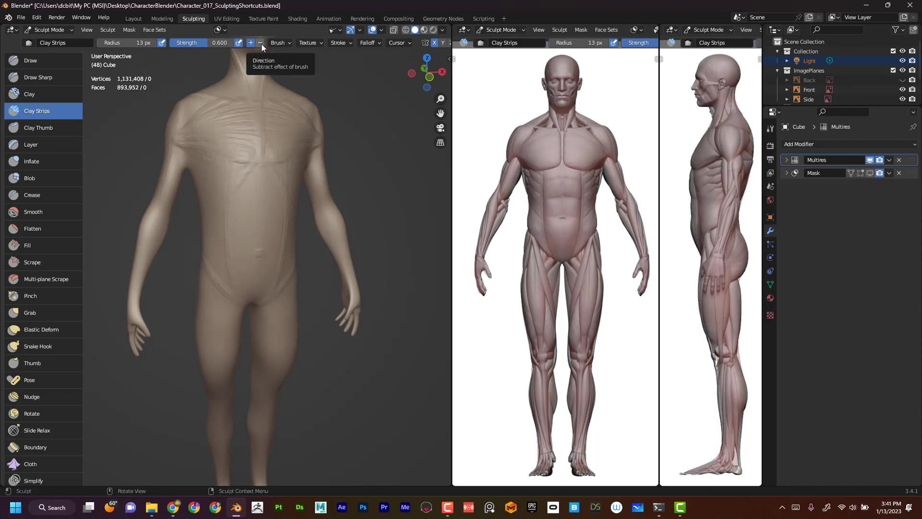
Step: Carve the vertical centre line of the abdomen from the pelvis to the sternum with Draw Sharp at a 10 px radius
click(49, 78)
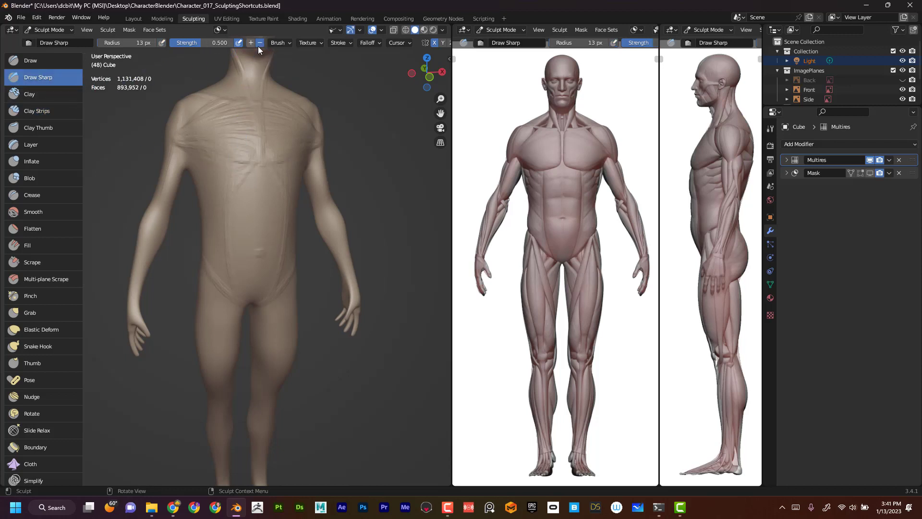
middle_drag(275, 197, 263, 175)
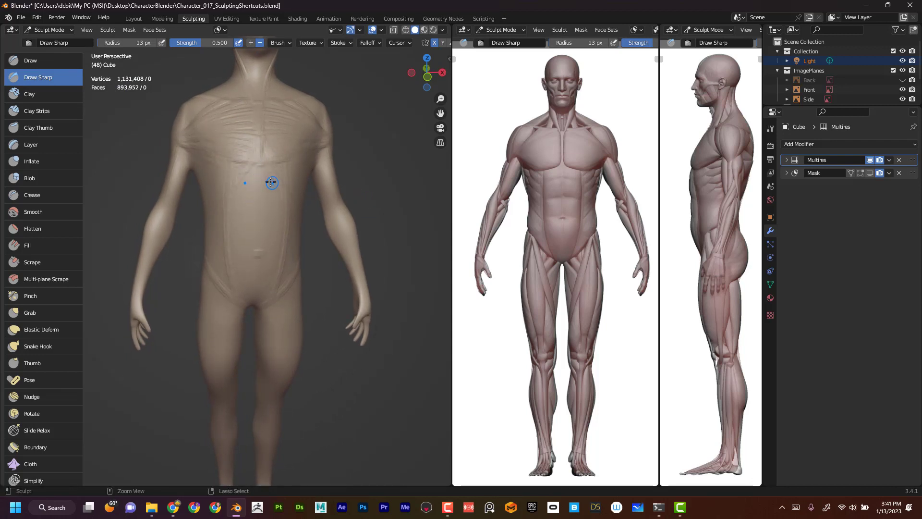
key(bracketleft)
key(bracketleft)
key(bracketleft)
middle_drag(350, 206, 257, 250)
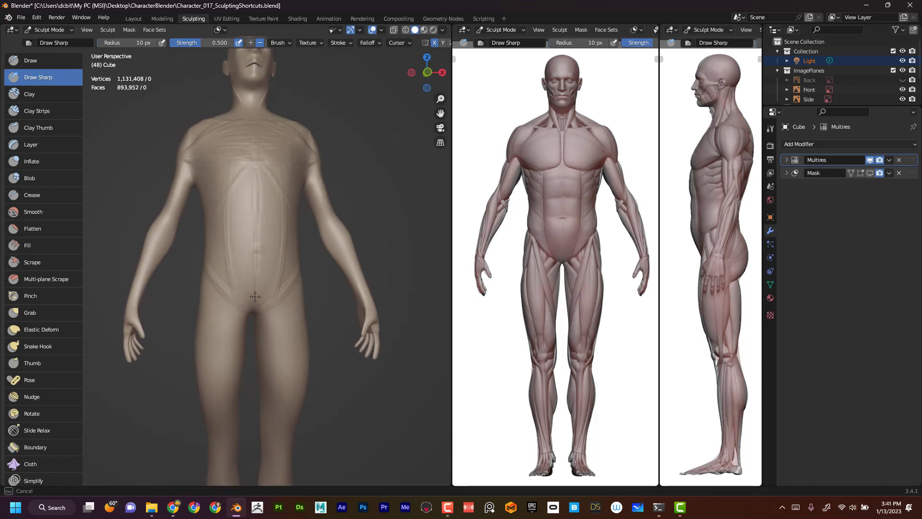
drag(255, 296, 255, 190)
drag(255, 222, 256, 168)
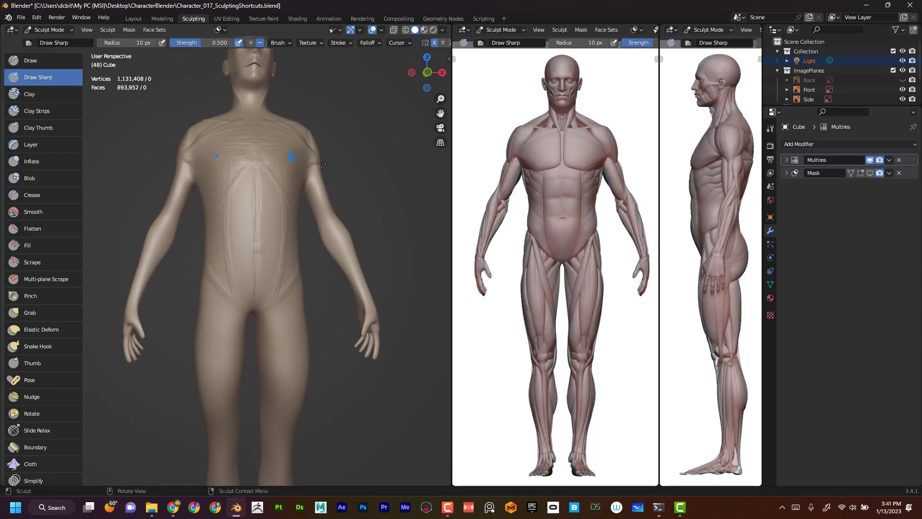
Step: Carve the cross divisions of the abdominals with Draw Sharp: a straight one at the navel and angled ones above it
middle_drag(321, 163, 365, 202)
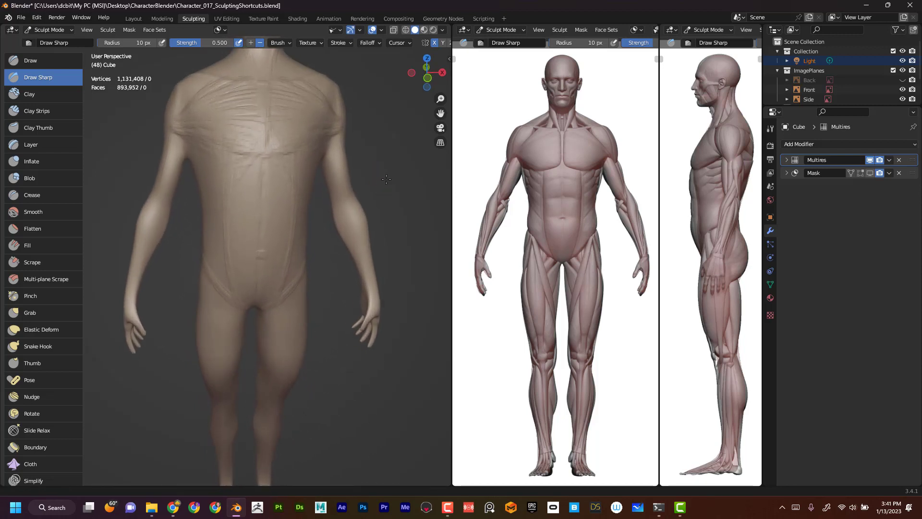
middle_drag(247, 264, 256, 259)
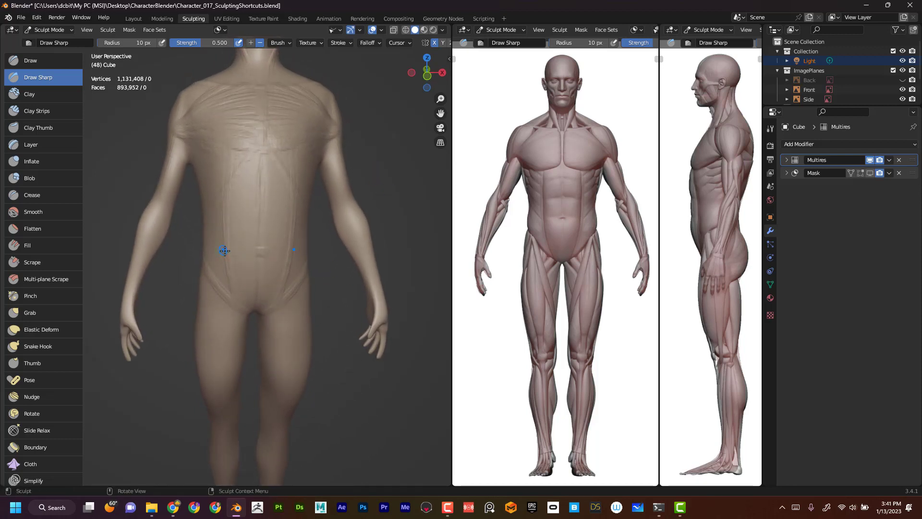
drag(224, 250, 288, 242)
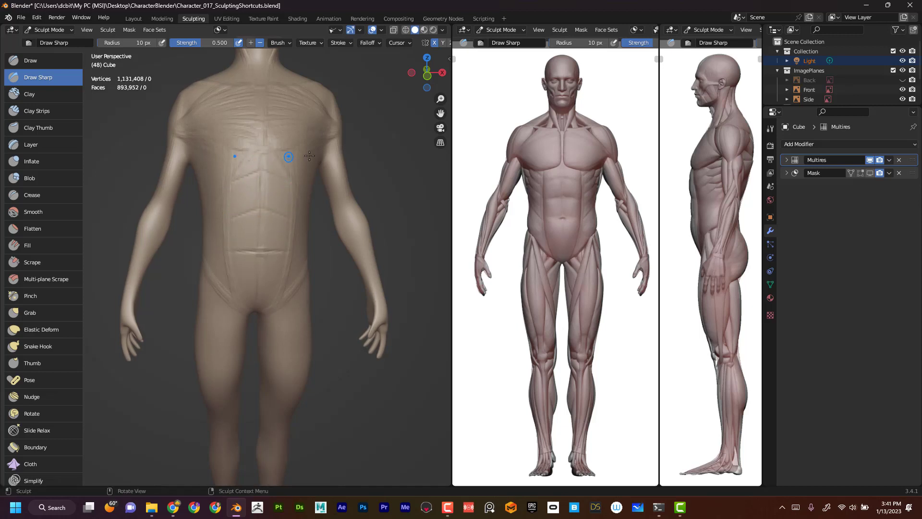
middle_drag(368, 232, 391, 228)
scroll(391, 228, down, 3)
scroll(391, 229, up, 3)
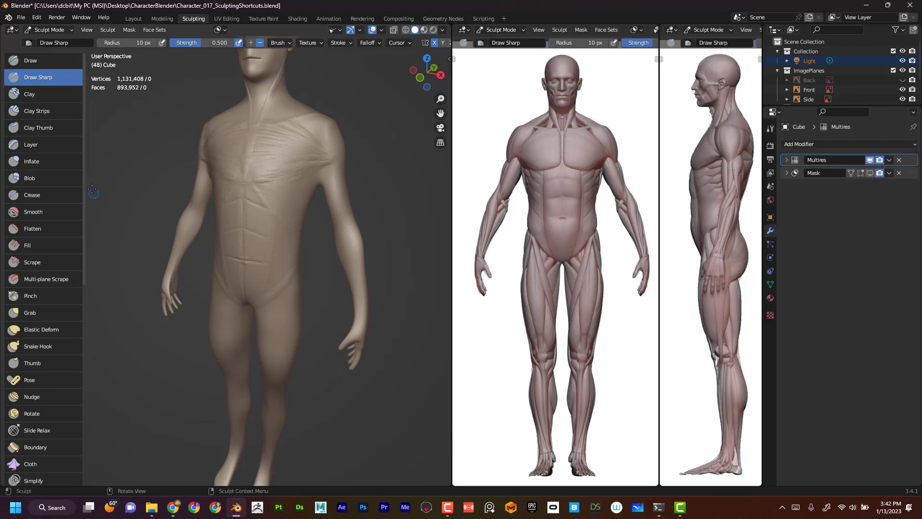
Step: Fill the abdominal segments with vertical Clay Strips strokes at an 18 px radius, building volume between the carved divisions
click(46, 112)
key(f)
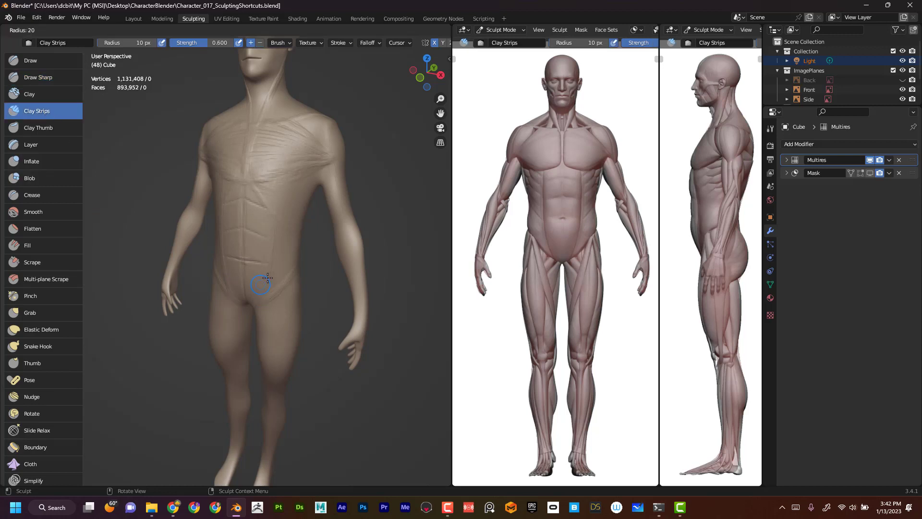
click(264, 278)
mouse_move(349, 215)
ctrl+middle_down()
mouse_move(362, 266)
mouse_move(388, 184)
mouse_move(382, 124)
ctrl+middle_up()
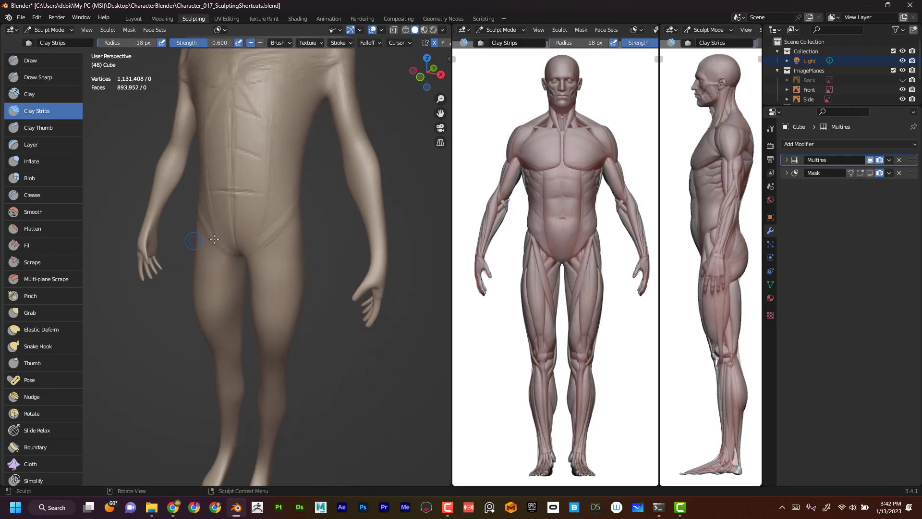
mouse_move(240, 248)
mouse_down()
mouse_move(237, 197)
mouse_move(239, 249)
mouse_move(254, 202)
mouse_move(249, 237)
mouse_move(242, 204)
mouse_move(244, 214)
mouse_move(259, 201)
mouse_move(238, 148)
mouse_move(240, 184)
mouse_move(262, 163)
mouse_move(243, 134)
mouse_move(247, 113)
mouse_move(259, 144)
mouse_up()
middle_drag(384, 116, 205, 103)
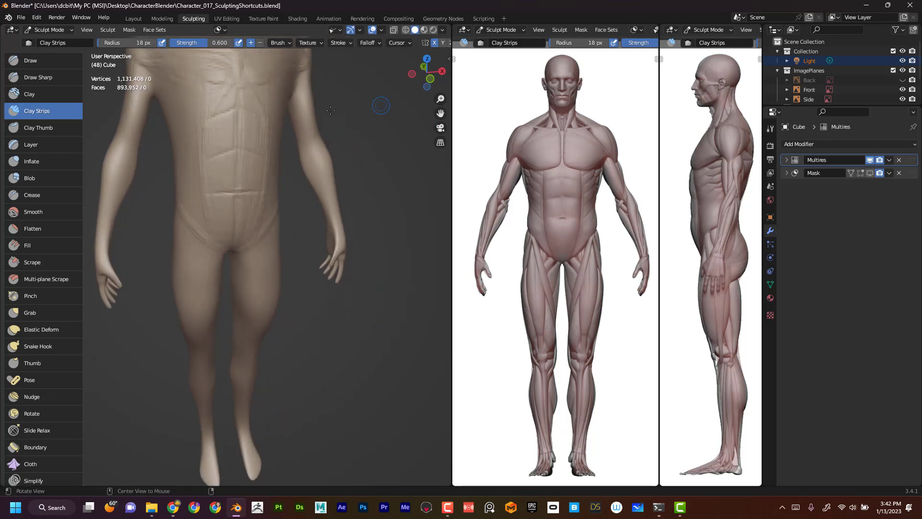
mouse_move(205, 104)
mouse_down()
mouse_move(242, 86)
mouse_move(214, 95)
mouse_up()
drag(206, 140, 219, 138)
alt+drag(358, 142, 240, 183)
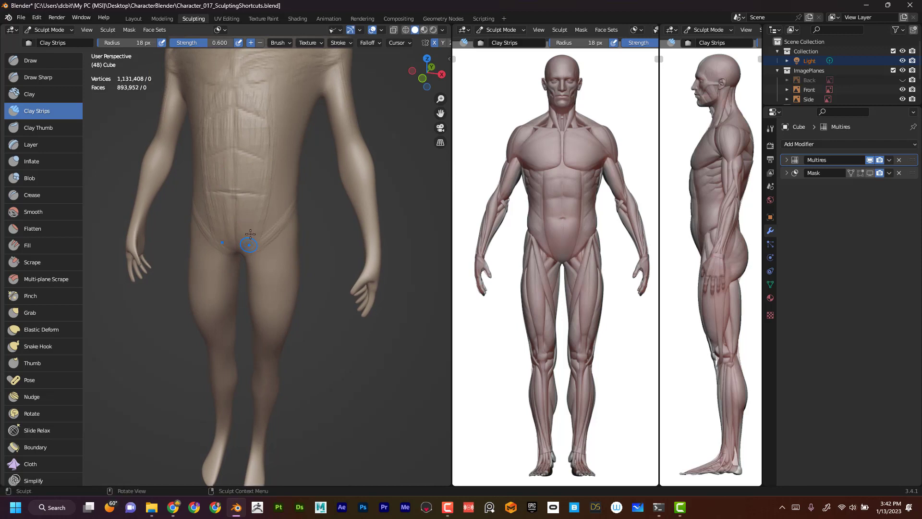
Step: Add Clay Strips strokes across the pectoral from the armpit towards the sternum and review the whole figure
mouse_move(364, 120)
alt+mouse_down()
mouse_move(390, 126)
mouse_move(360, 207)
mouse_move(356, 113)
mouse_move(362, 149)
alt+mouse_up()
mouse_move(177, 165)
mouse_down()
mouse_move(214, 179)
mouse_move(210, 173)
mouse_move(241, 168)
mouse_move(189, 150)
mouse_move(219, 119)
mouse_move(180, 141)
mouse_move(219, 134)
mouse_up()
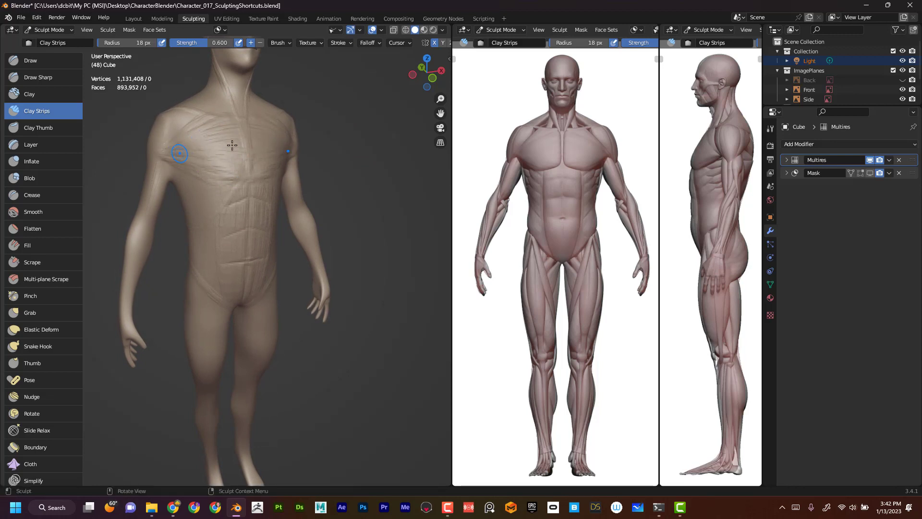
scroll(355, 211, down, 3)
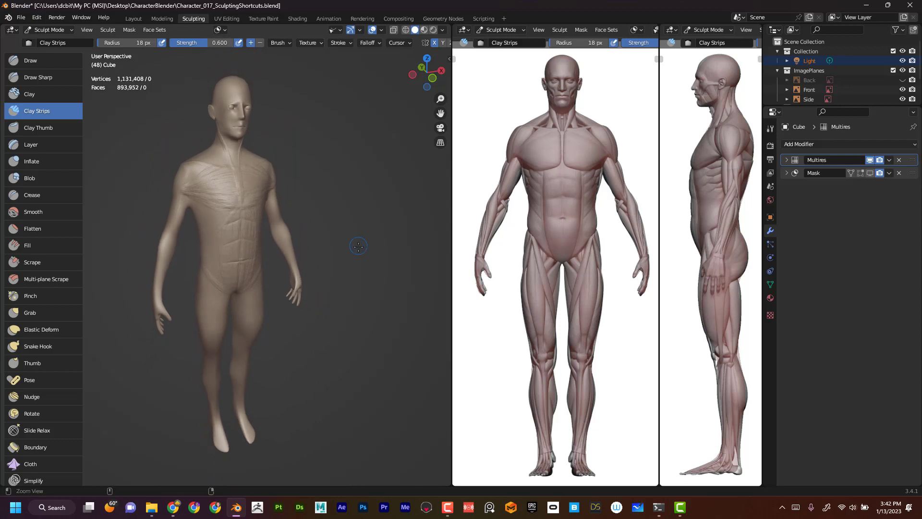
middle_drag(359, 256, 356, 273)
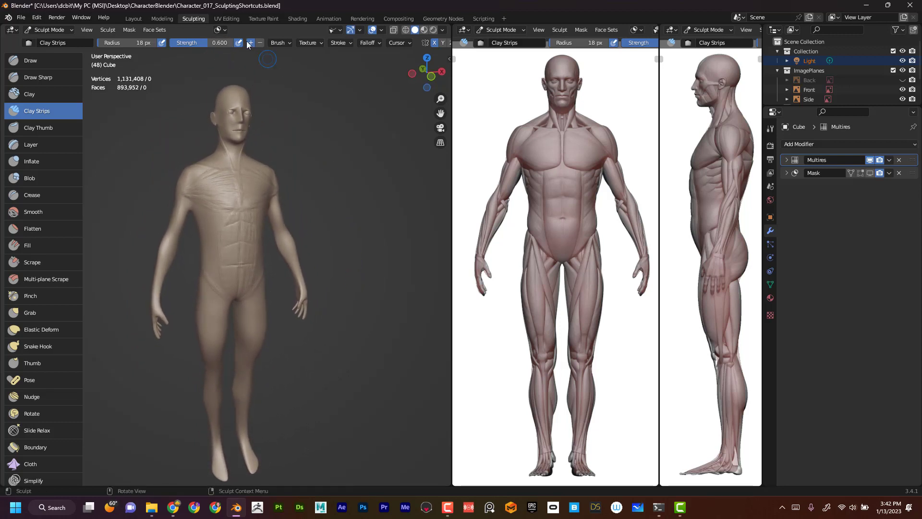
Step: Switch to the Layout workspace and raise the body's Multires viewport level to 4
click(134, 18)
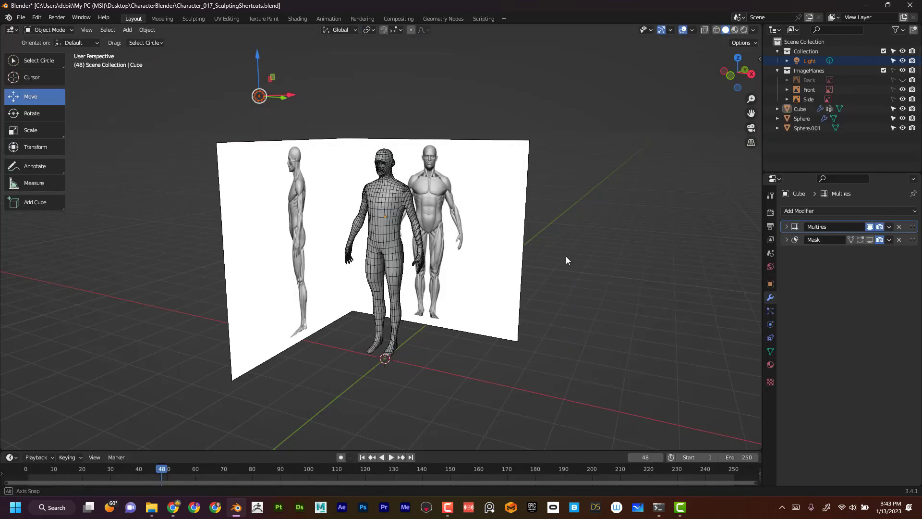
middle_drag(565, 257, 483, 154)
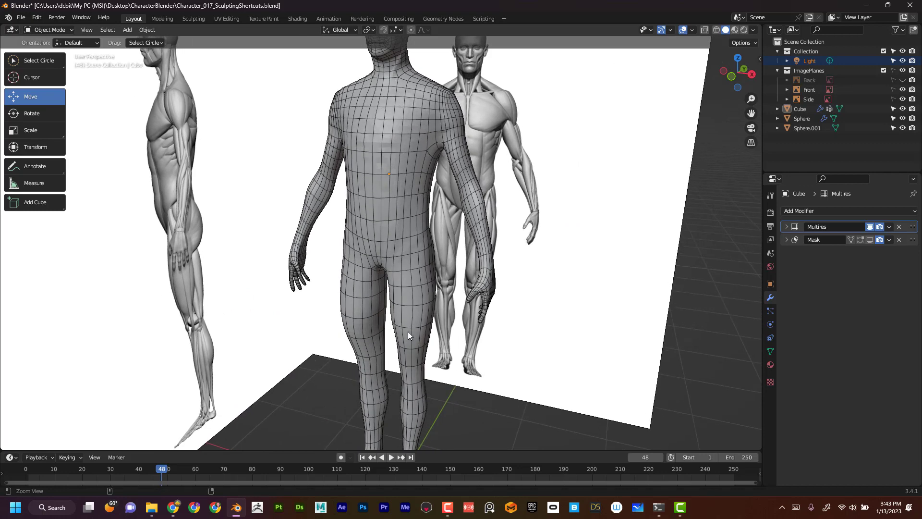
click(786, 227)
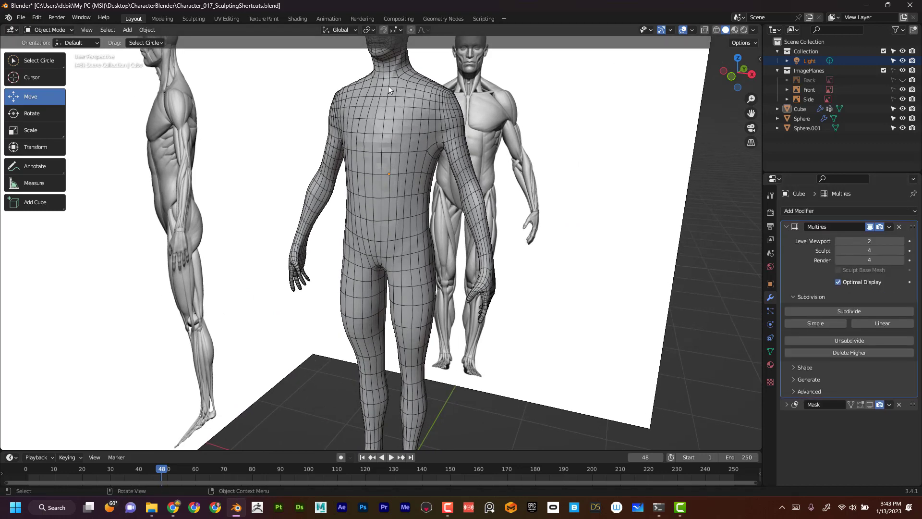
click(901, 241)
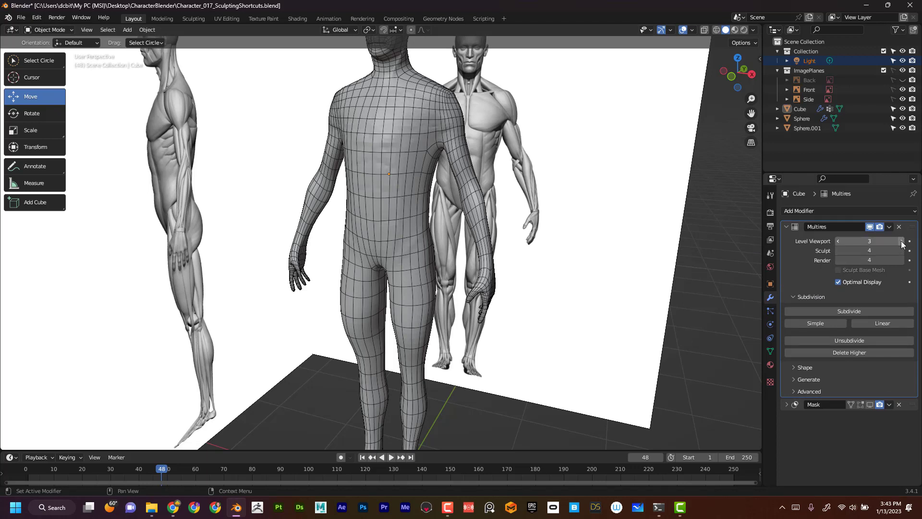
click(901, 242)
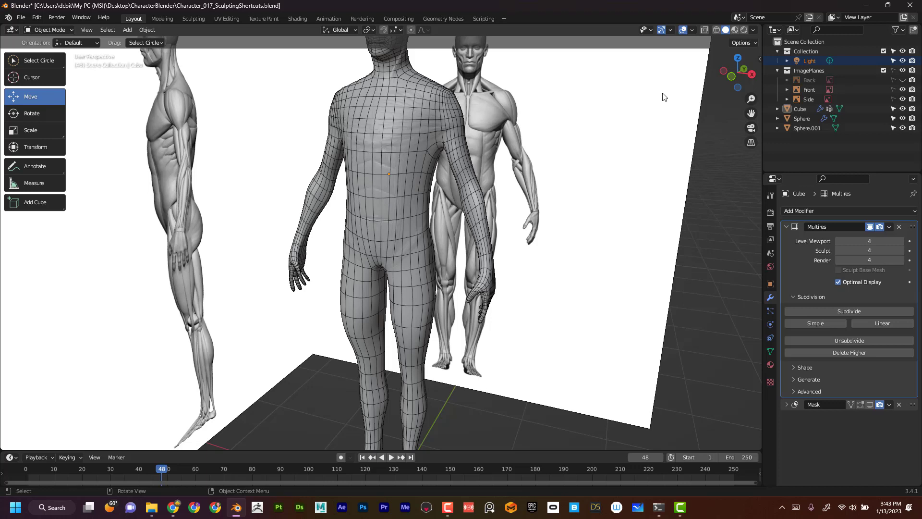
Step: Lower the Multires viewport level to 1 and return to the Sculpting workspace
click(837, 241)
click(837, 241)
click(837, 241)
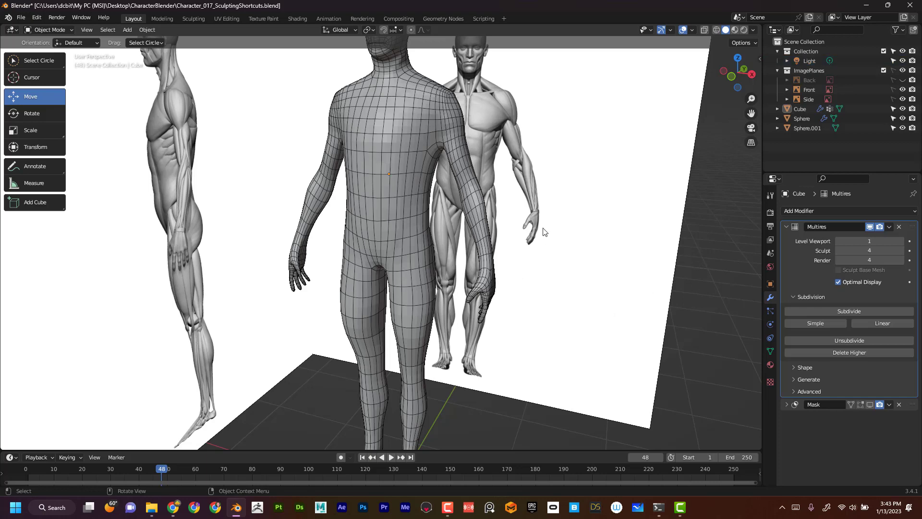
middle_drag(686, 267, 548, 276)
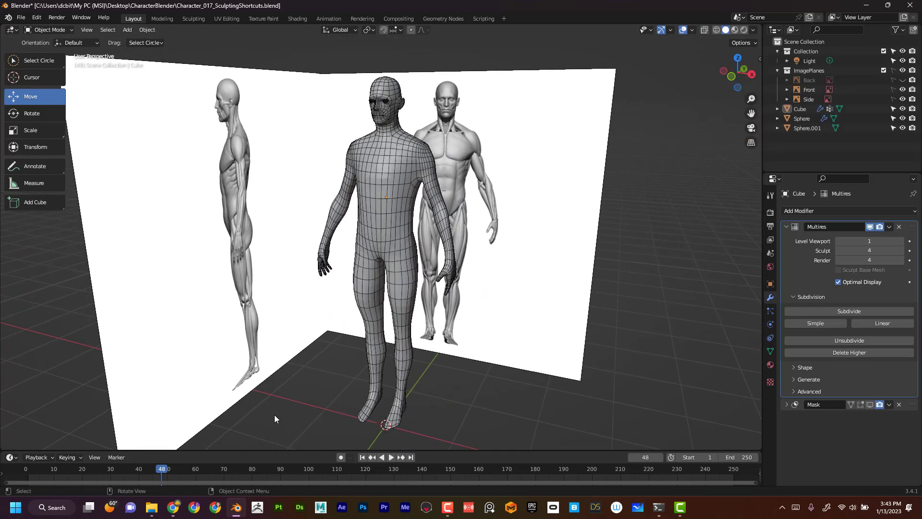
click(194, 18)
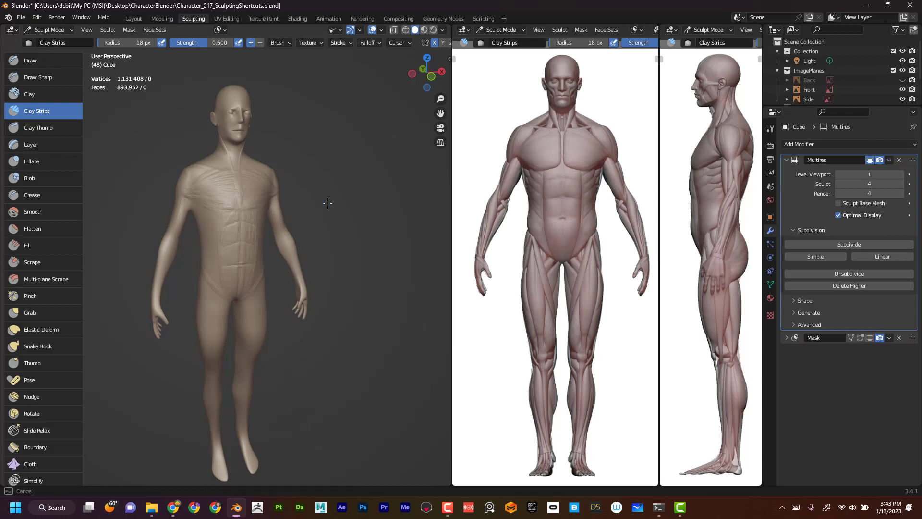
mouse_move(333, 365)
middle_down()
mouse_move(344, 339)
mouse_move(337, 317)
middle_up()
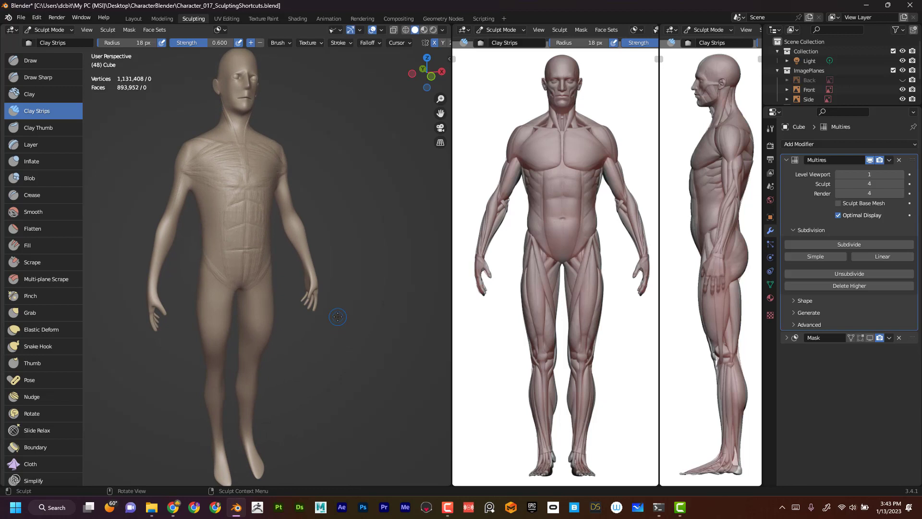